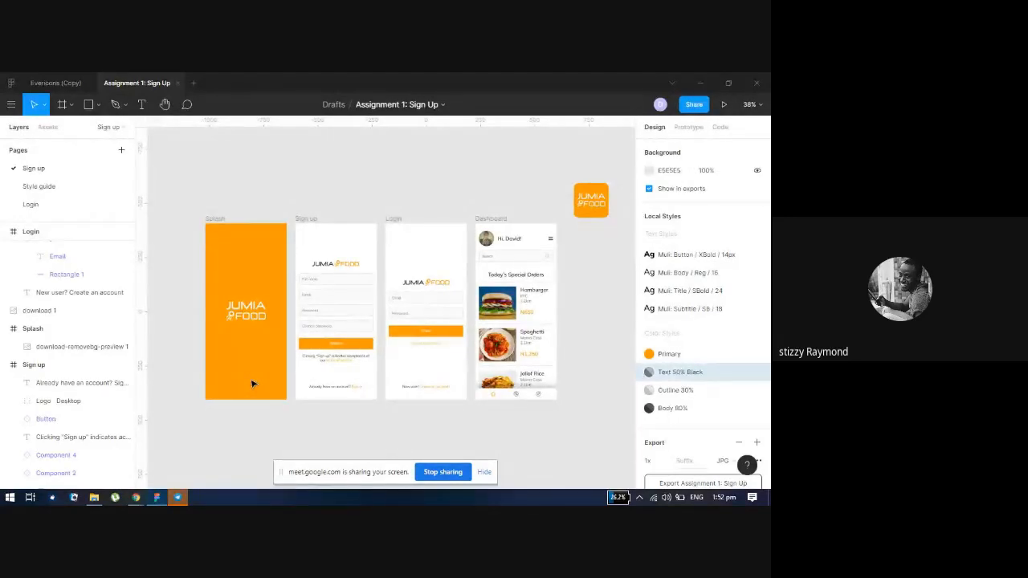
Examine the Splash, Sign up, Login and Dashboard frames of the Jumia Food design, and stop sharing the screen.
{"action": "scroll", "coordinate": [250, 382], "scroll_direction": "up", "scroll_amount": 1}
{"action": "scroll", "coordinate": [250, 382], "scroll_direction": "up", "scroll_amount": 1}
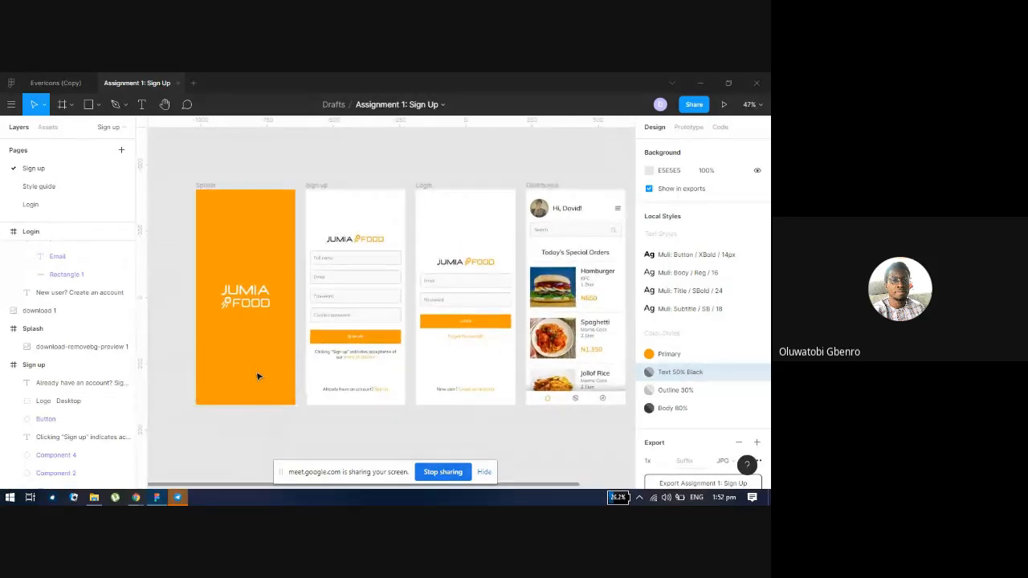
{"action": "scroll", "coordinate": [258, 376], "scroll_direction": "down", "scroll_amount": 1}
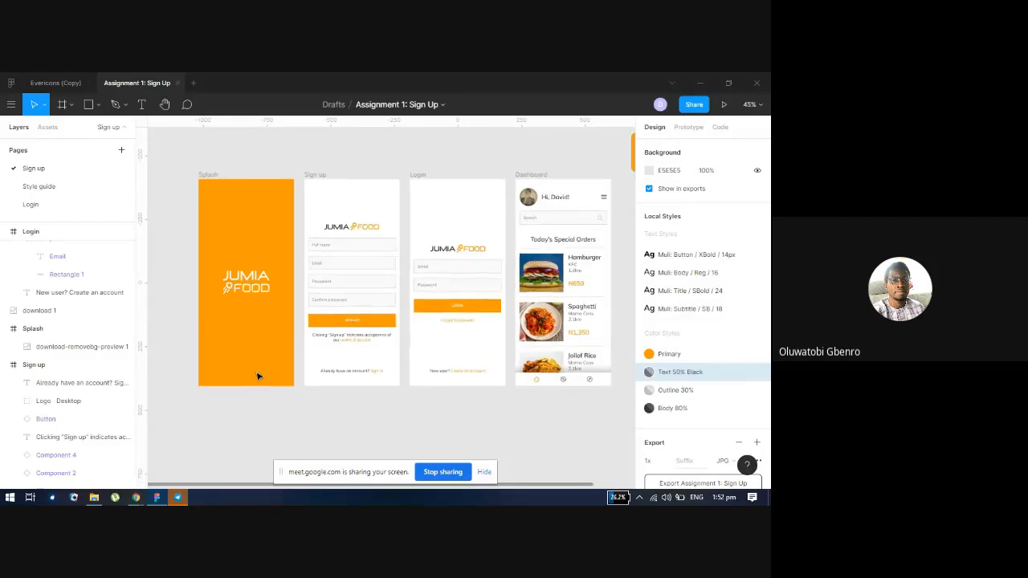
{"action": "left_click", "coordinate": [258, 376]}
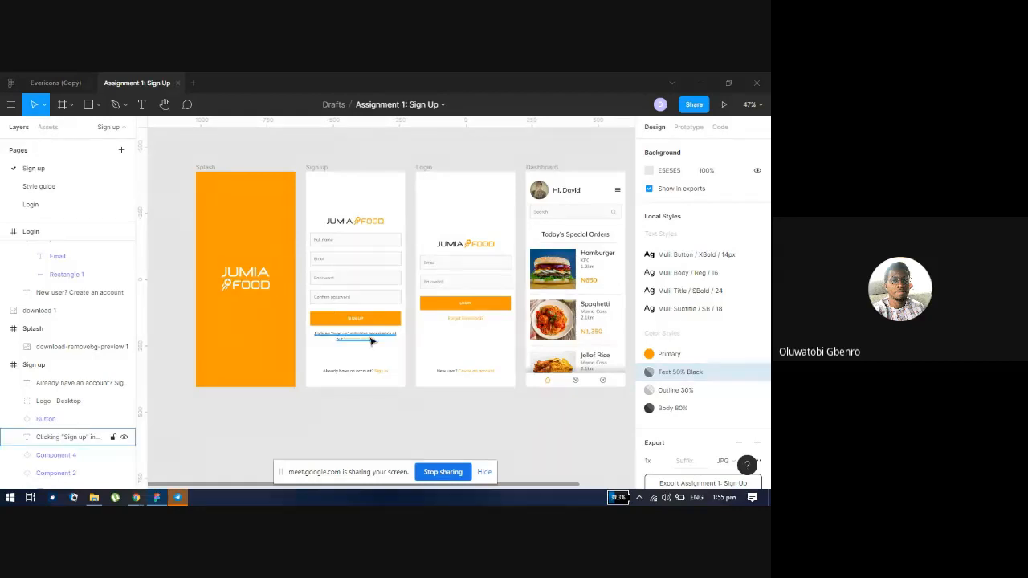
{"action": "scroll", "coordinate": [373, 341], "scroll_direction": "up", "scroll_amount": 1}
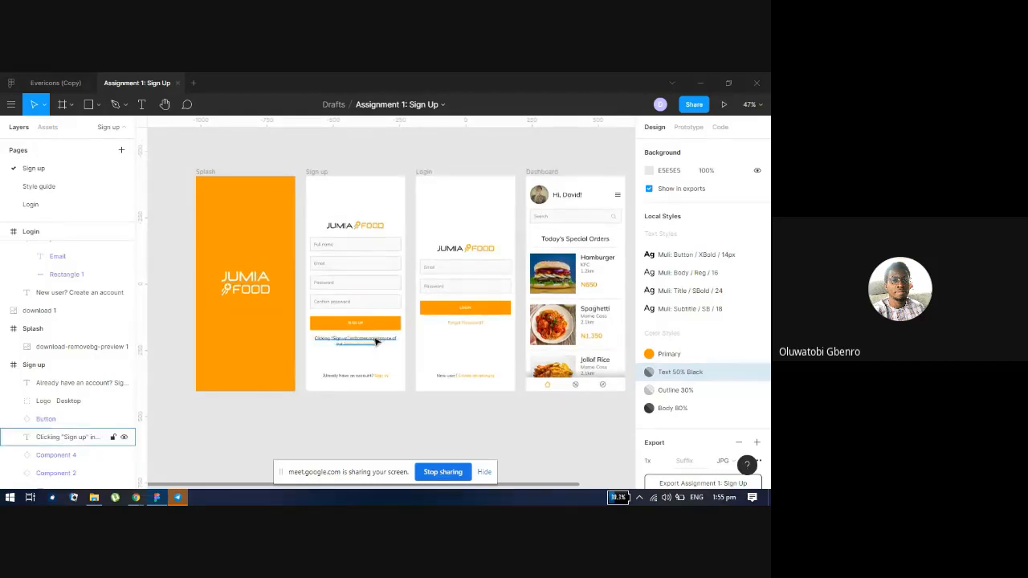
{"action": "scroll", "coordinate": [375, 341], "scroll_direction": "up", "scroll_amount": 3}
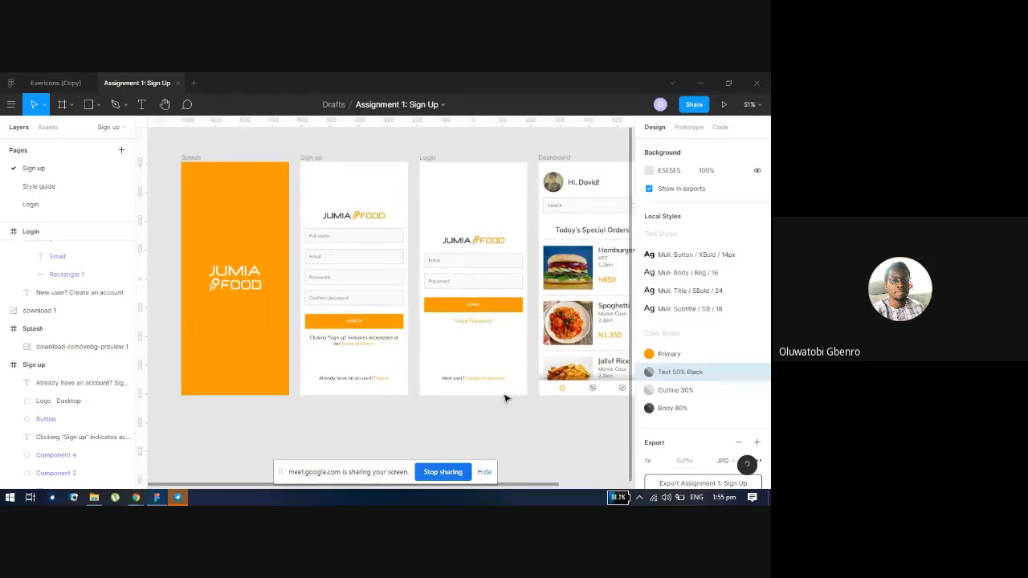
{"action": "left_click_drag", "start_coordinate": [476, 386], "coordinate": [443, 388]}
{"action": "scroll", "coordinate": [517, 386], "scroll_direction": "right", "scroll_amount": 3}
{"action": "scroll", "coordinate": [493, 370], "scroll_direction": "up", "scroll_amount": 3}
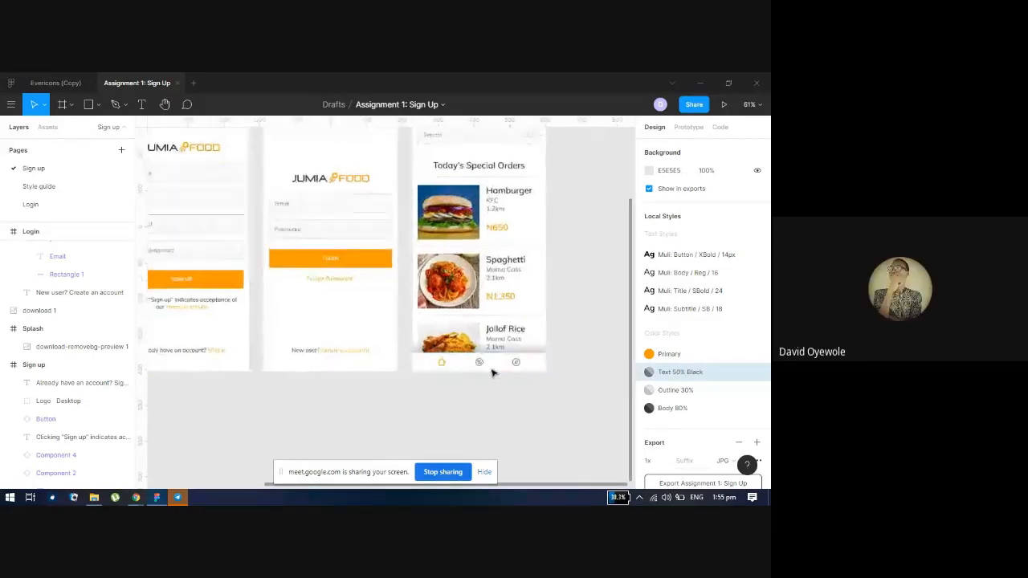
{"action": "scroll", "coordinate": [493, 372], "scroll_direction": "up", "scroll_amount": 2}
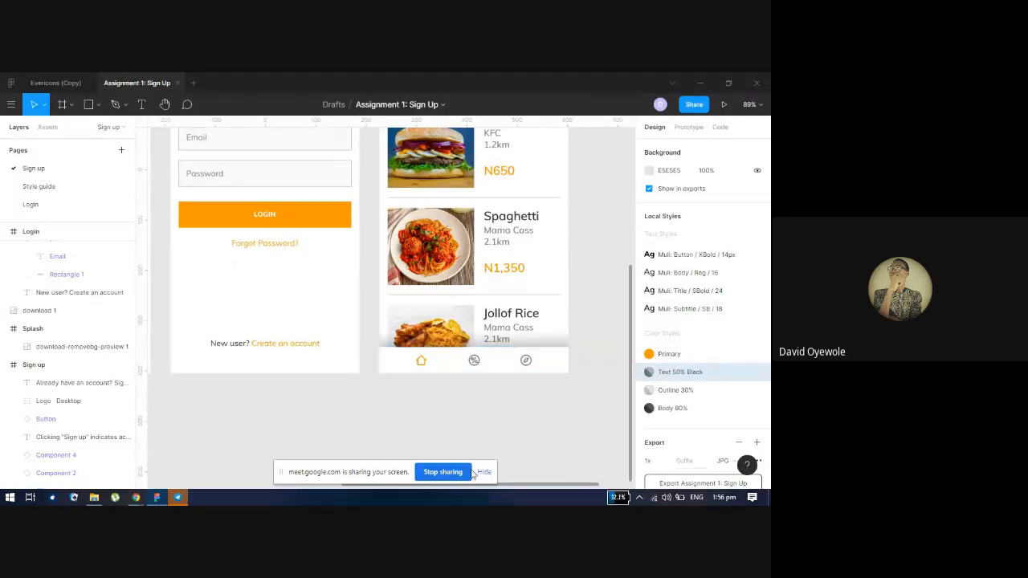
{"action": "left_click", "coordinate": [442, 472]}
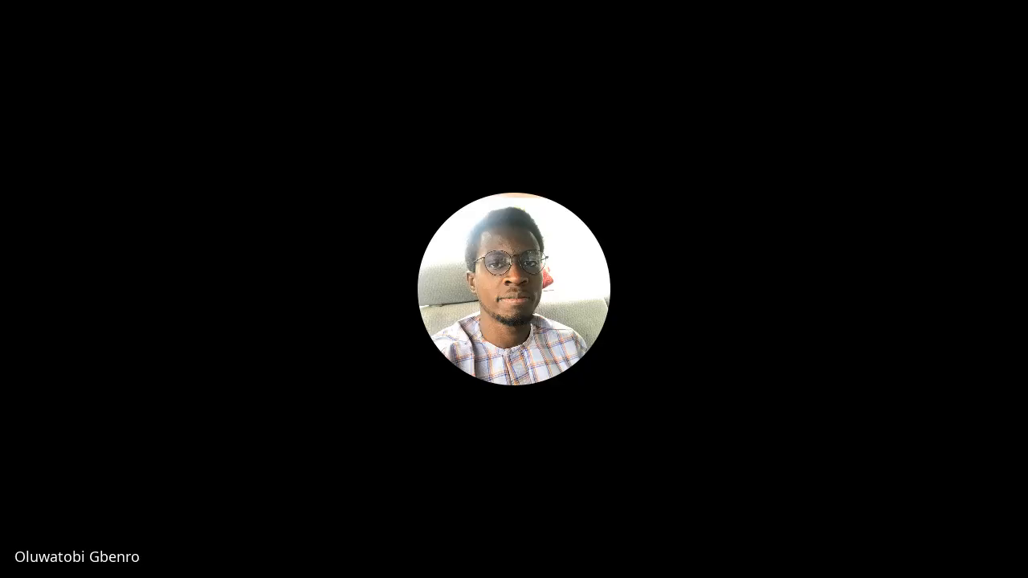
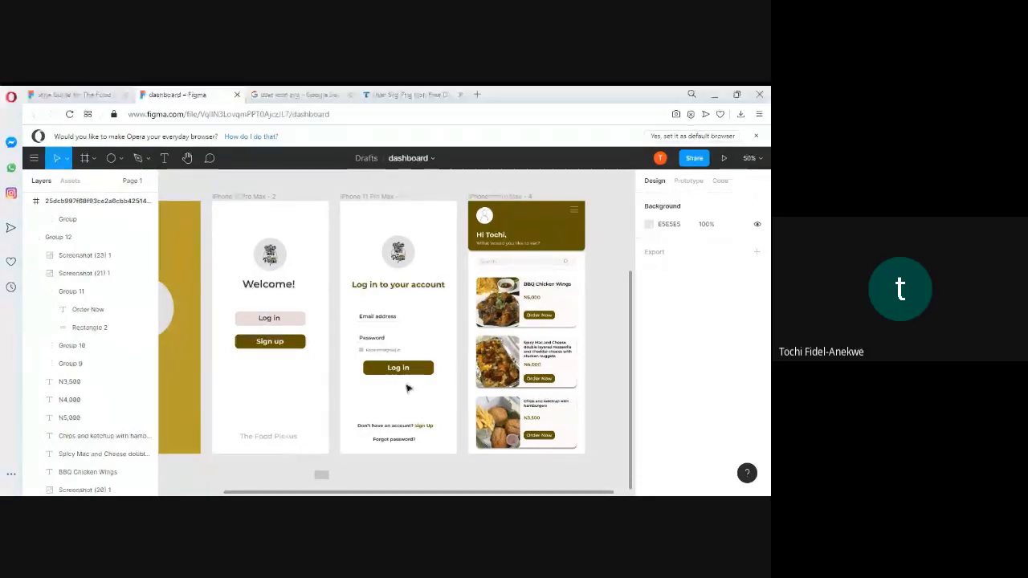
Examine the splash, welcome, login and food-menu frames of the Food Plexus dashboard file.
{"action": "left_click", "coordinate": [504, 412]}
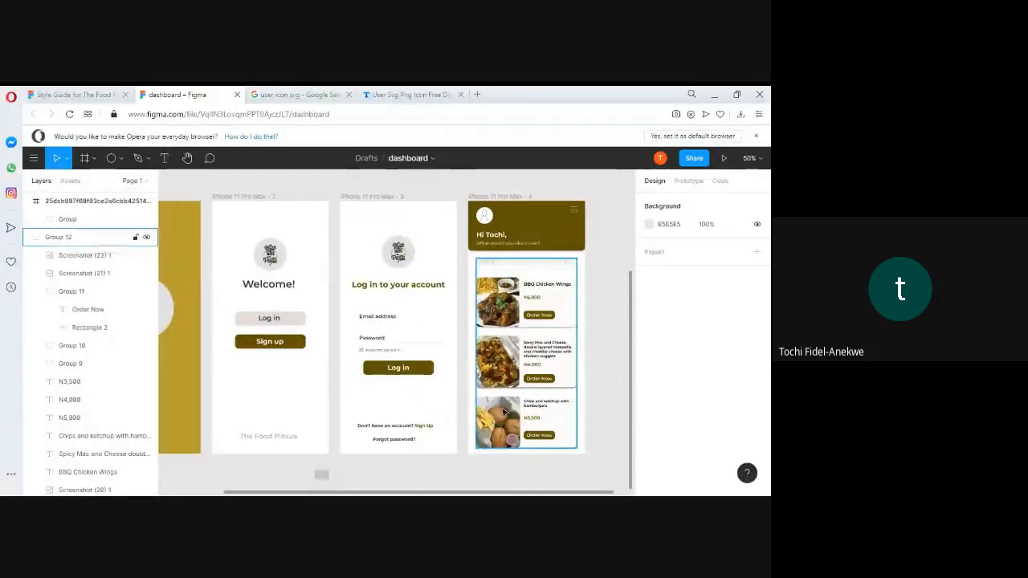
{"action": "left_click", "coordinate": [549, 479]}
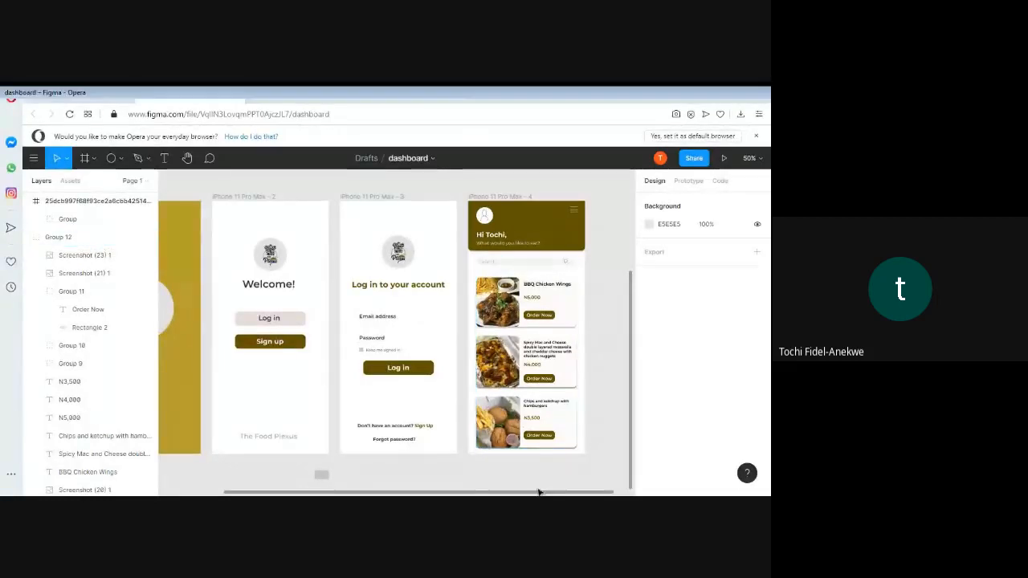
{"action": "mouse_move", "coordinate": [548, 494]}
{"action": "left_mouse_down"}
{"action": "mouse_move", "coordinate": [471, 493]}
{"action": "mouse_move", "coordinate": [539, 486]}
{"action": "left_mouse_up"}
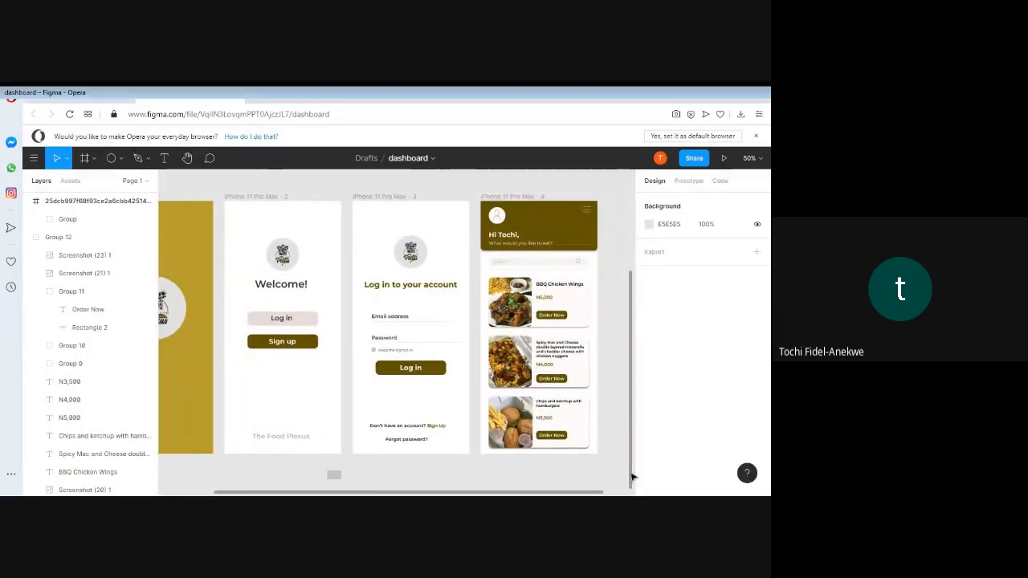
{"action": "mouse_move", "coordinate": [632, 477]}
{"action": "left_mouse_down"}
{"action": "mouse_move", "coordinate": [632, 464]}
{"action": "mouse_move", "coordinate": [621, 487]}
{"action": "left_mouse_up"}
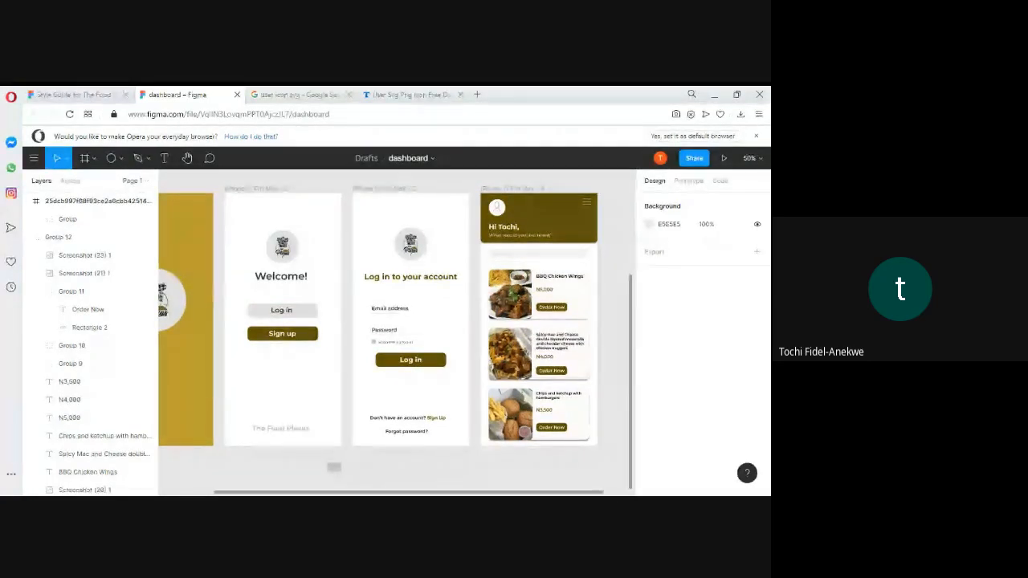
{"action": "key", "text": "alt+Tab"}
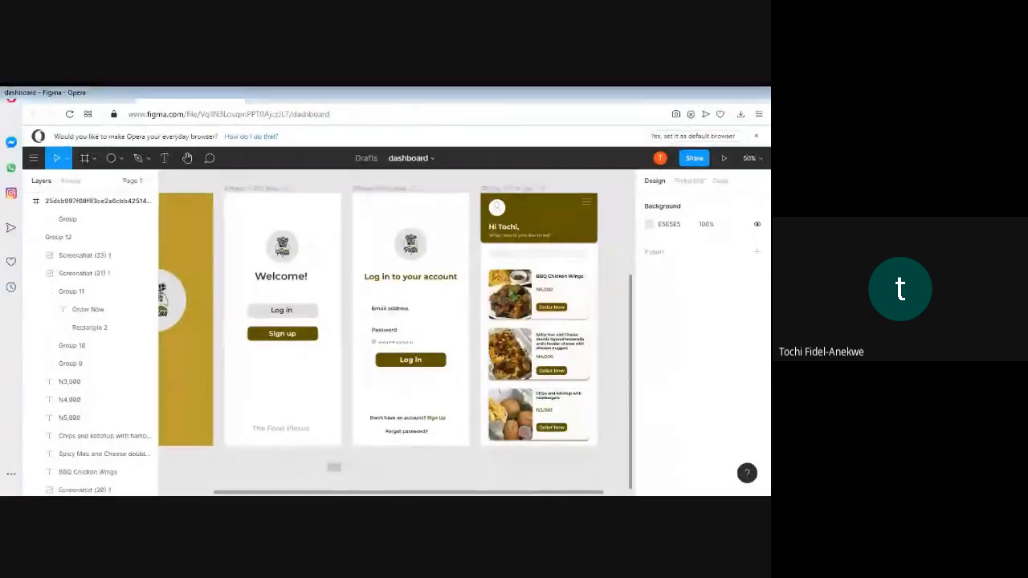
{"action": "key", "text": "alt+Tab"}
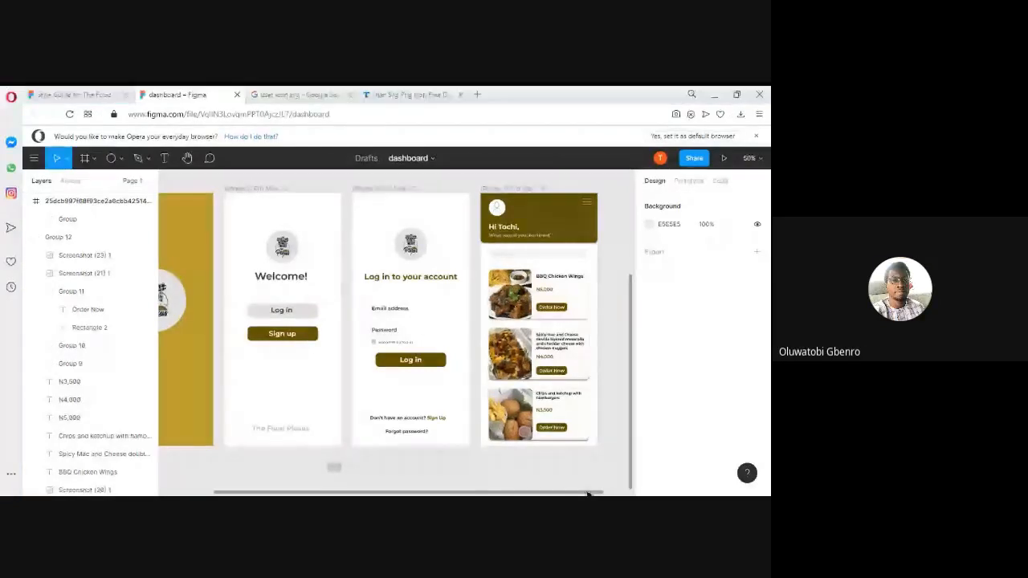
{"action": "scroll", "coordinate": [585, 486], "scroll_direction": "left", "scroll_amount": 3}
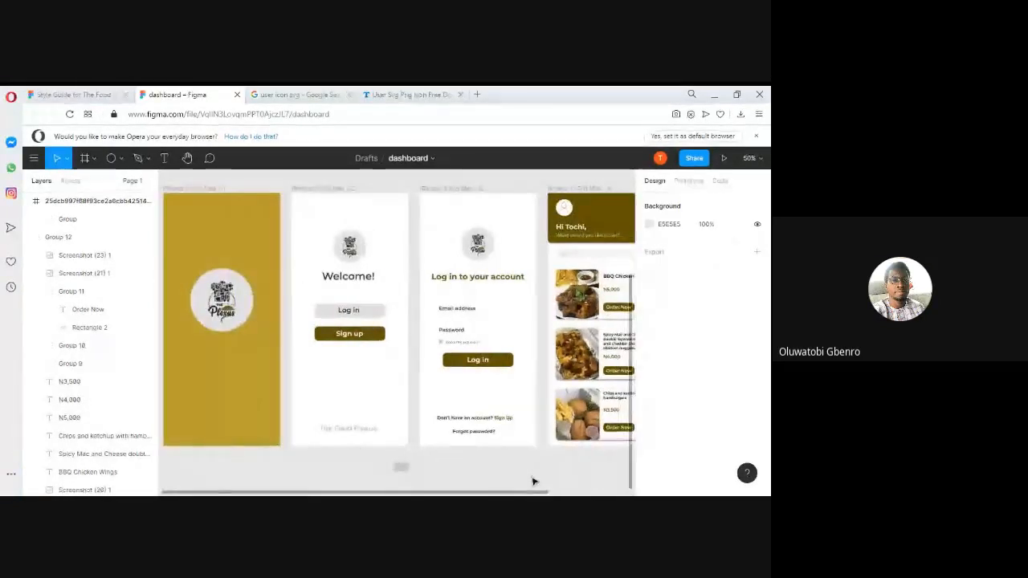
{"action": "left_click_drag", "start_coordinate": [532, 481], "coordinate": [590, 489]}
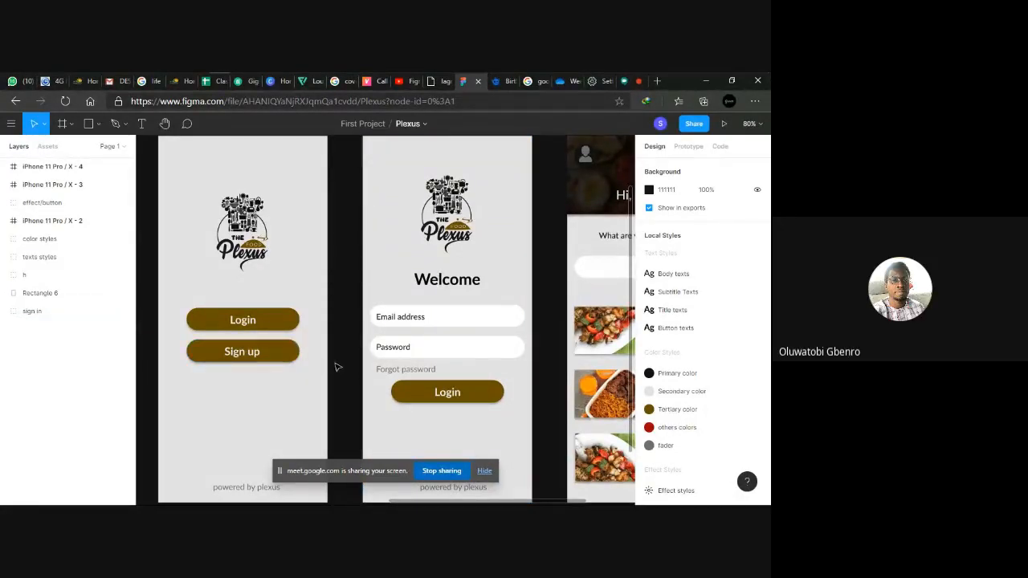
Review the splash, login/sign-up and Welcome screens in the Plexus design file.
{"action": "left_click_drag", "start_coordinate": [330, 367], "coordinate": [544, 367]}
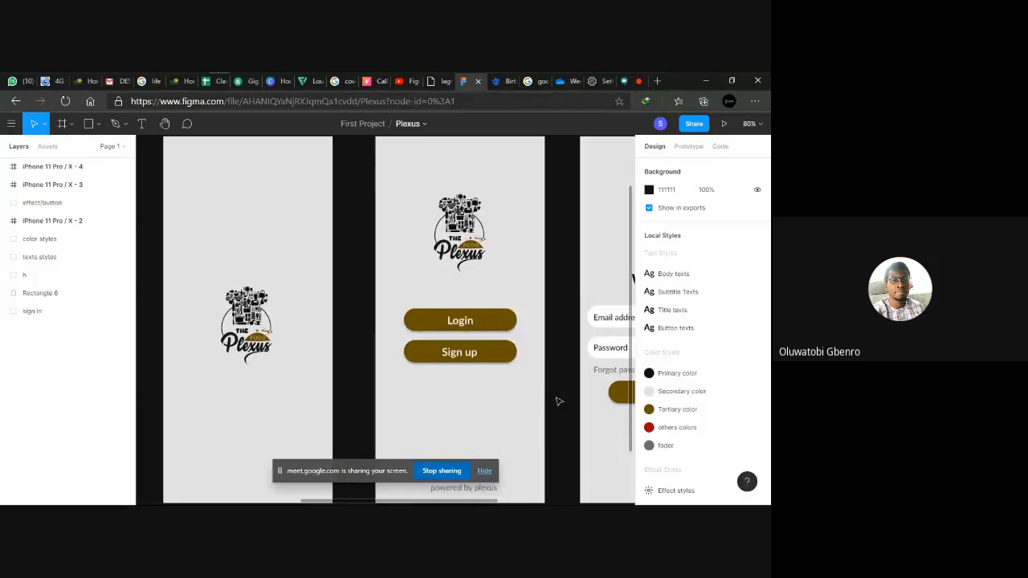
{"action": "left_click_drag", "start_coordinate": [558, 397], "coordinate": [360, 385]}
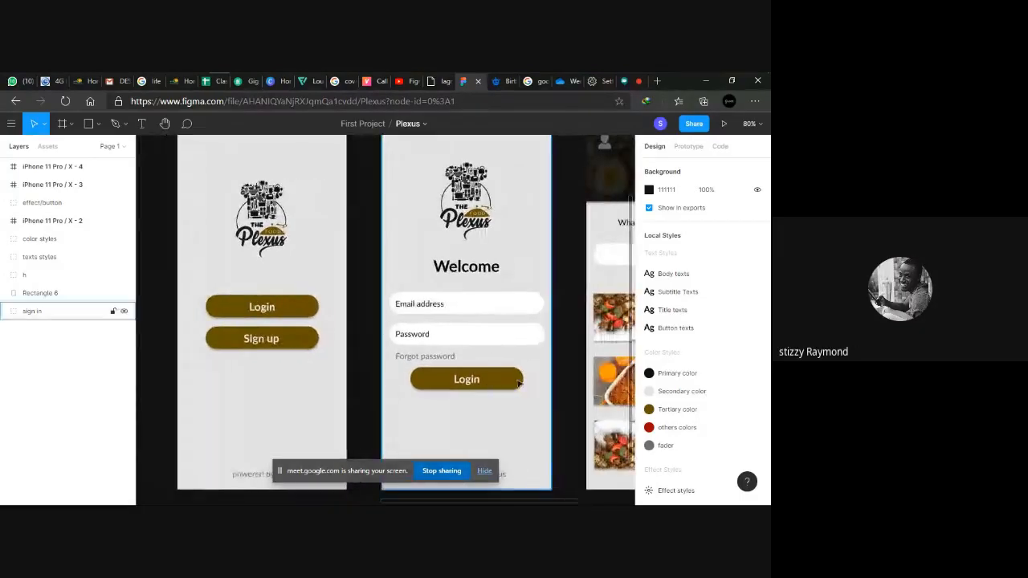
{"action": "left_click_drag", "start_coordinate": [533, 374], "coordinate": [415, 369]}
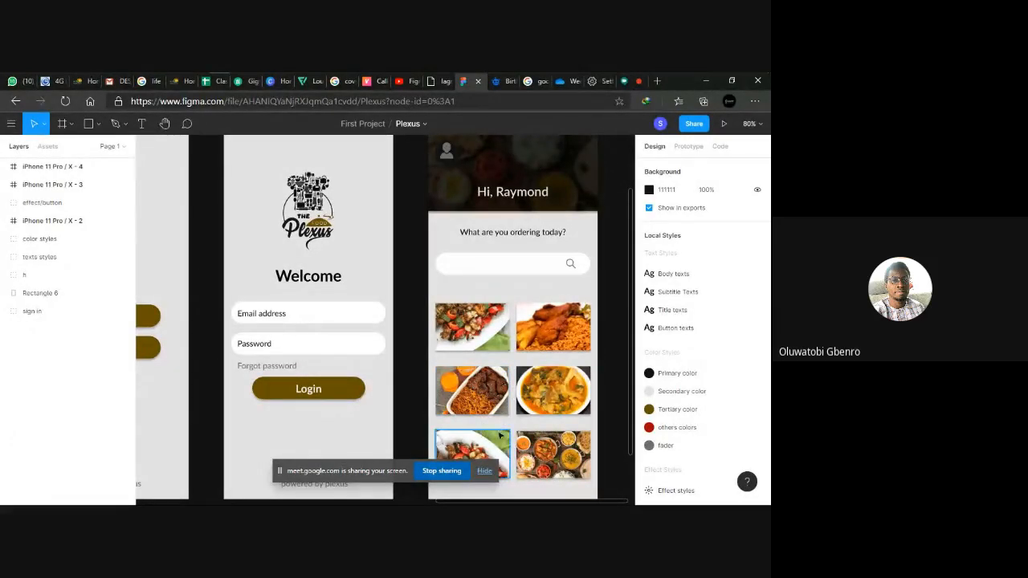
Examine the food-ordering dashboard beside the Welcome screen in the Plexus design, and stop sharing the screen.
{"action": "scroll", "coordinate": [528, 390], "scroll_direction": "down", "scroll_amount": 1}
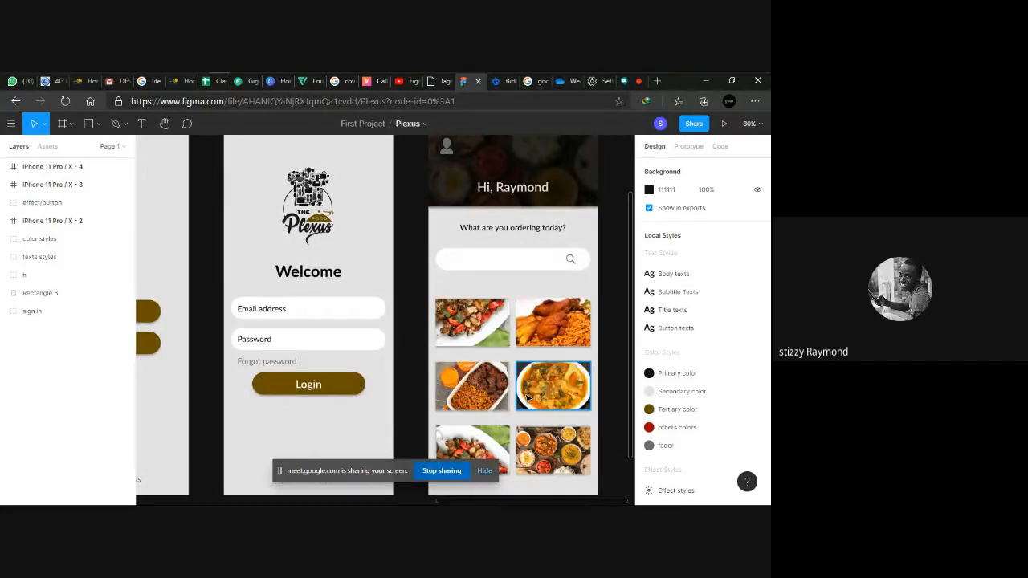
{"action": "scroll", "coordinate": [499, 402], "scroll_direction": "down", "scroll_amount": 3}
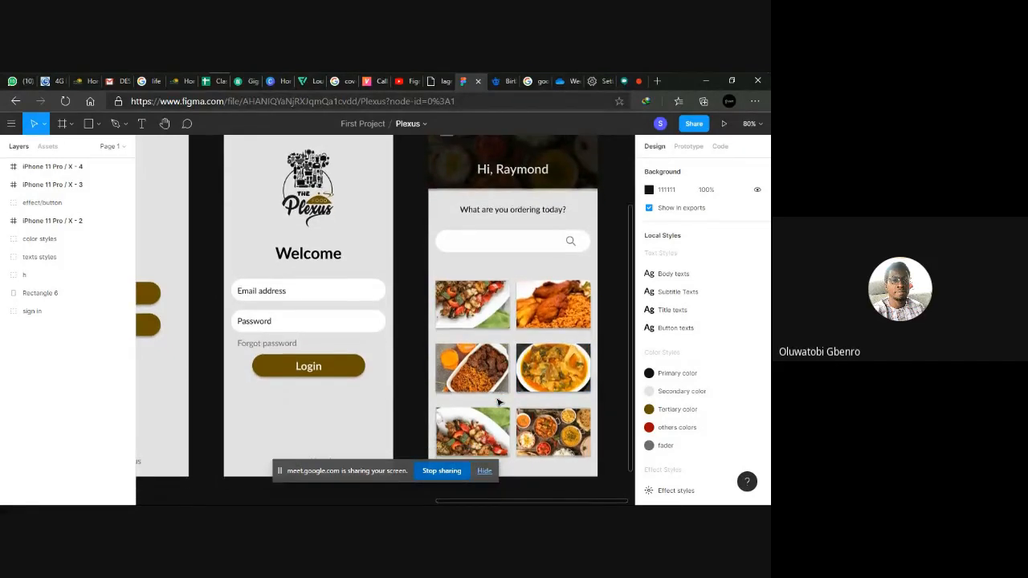
{"action": "scroll", "coordinate": [499, 401], "scroll_direction": "up", "scroll_amount": 1}
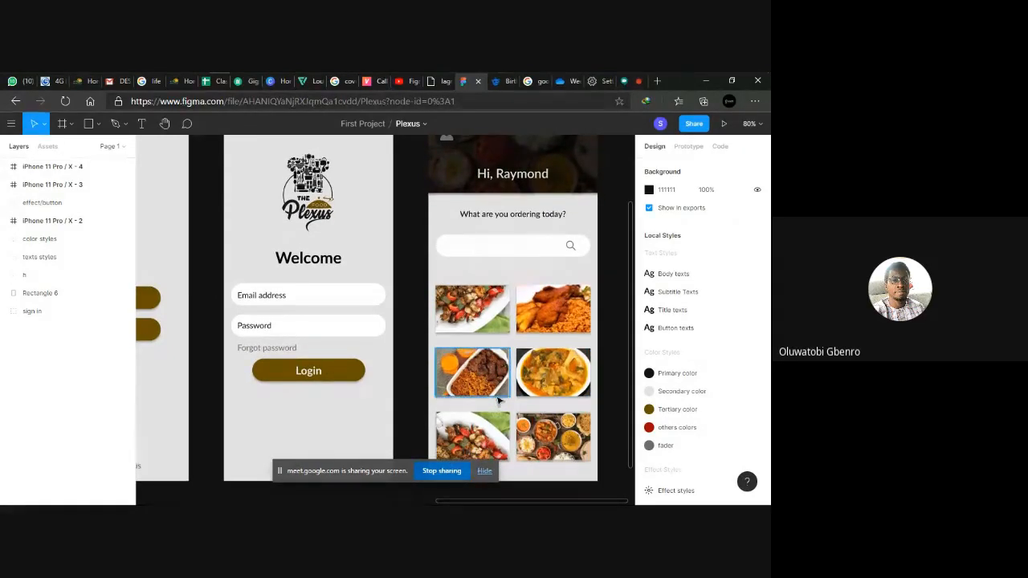
{"action": "scroll", "coordinate": [498, 402], "scroll_direction": "up", "scroll_amount": 1}
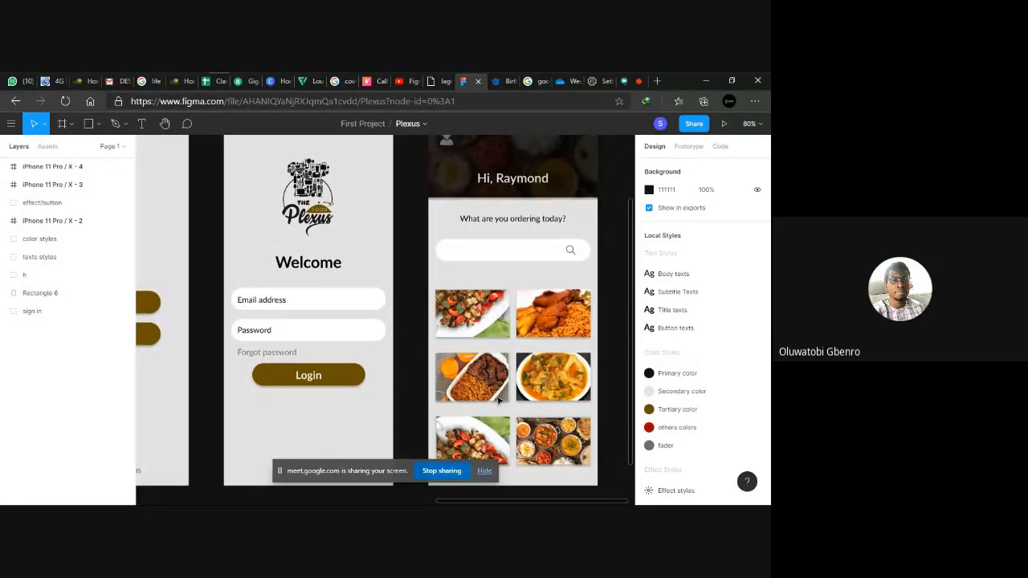
{"action": "scroll", "coordinate": [530, 367], "scroll_direction": "down", "scroll_amount": 1}
{"action": "scroll", "coordinate": [531, 367], "scroll_direction": "up", "scroll_amount": 2}
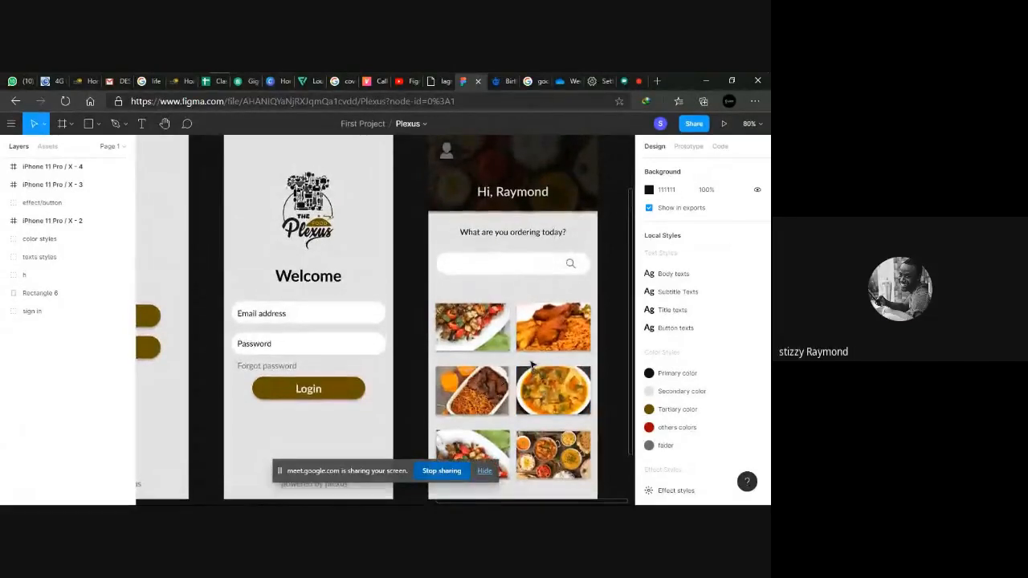
{"action": "scroll", "coordinate": [529, 365], "scroll_direction": "up", "scroll_amount": 2}
{"action": "scroll", "coordinate": [526, 364], "scroll_direction": "down", "scroll_amount": 1}
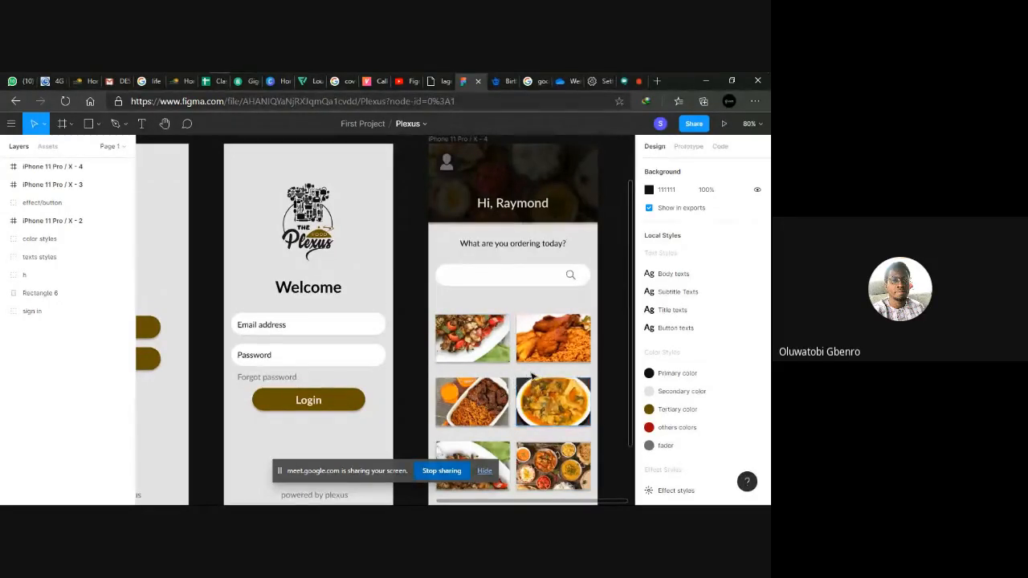
{"action": "scroll", "coordinate": [525, 399], "scroll_direction": "down", "scroll_amount": 1}
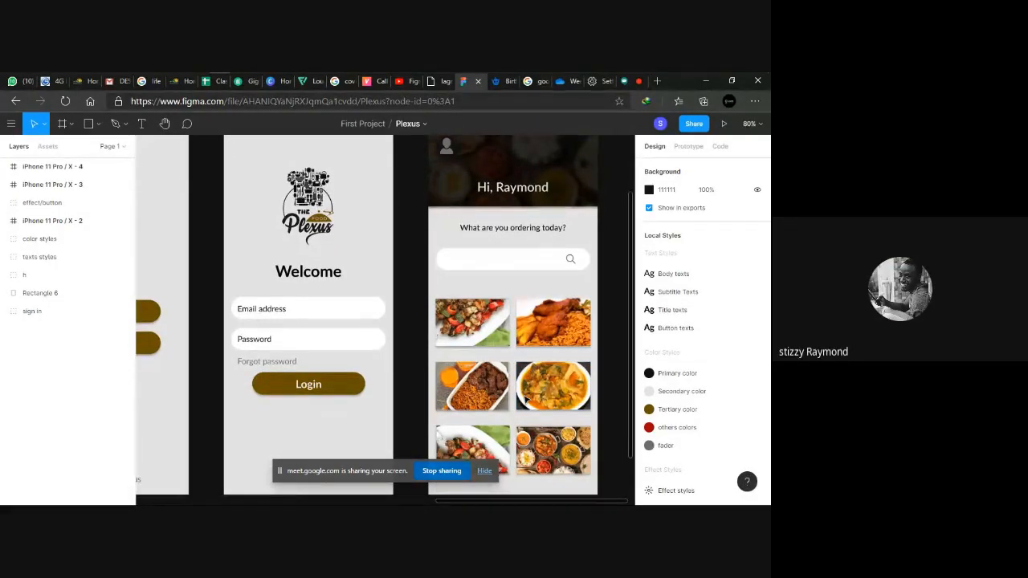
{"action": "scroll", "coordinate": [525, 399], "scroll_direction": "up", "scroll_amount": 1}
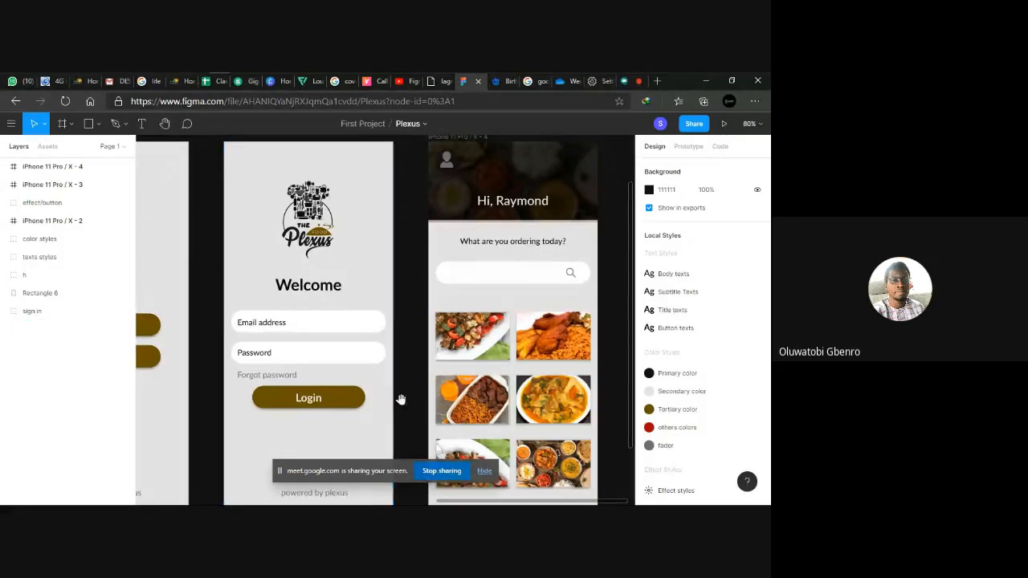
{"action": "scroll", "coordinate": [480, 397], "scroll_direction": "left", "scroll_amount": 3}
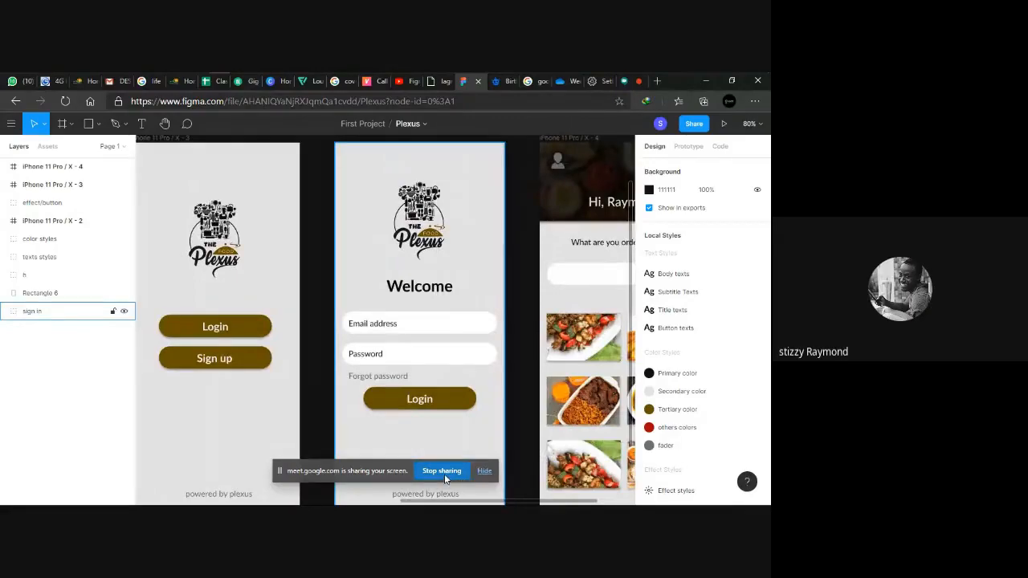
{"action": "left_click", "coordinate": [444, 474]}
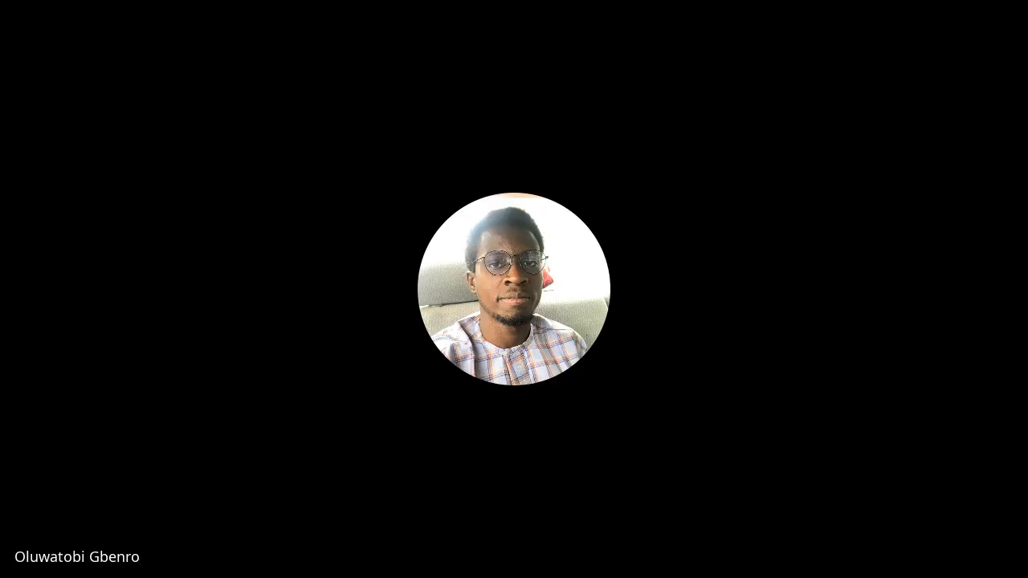
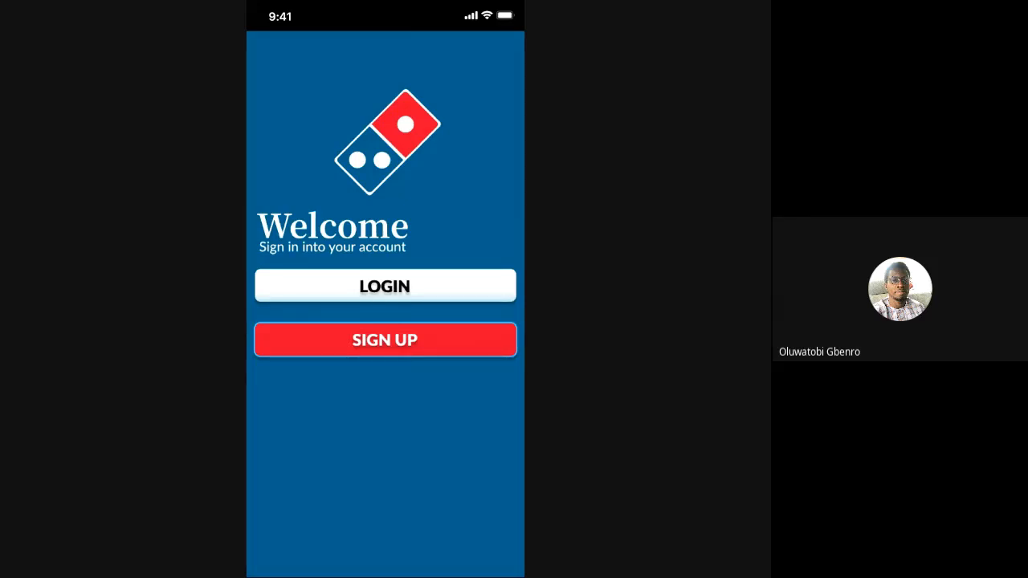
Review the pizza app's login, welcome and home screens in full-screen view.
{"action": "left_click", "coordinate": [385, 286]}
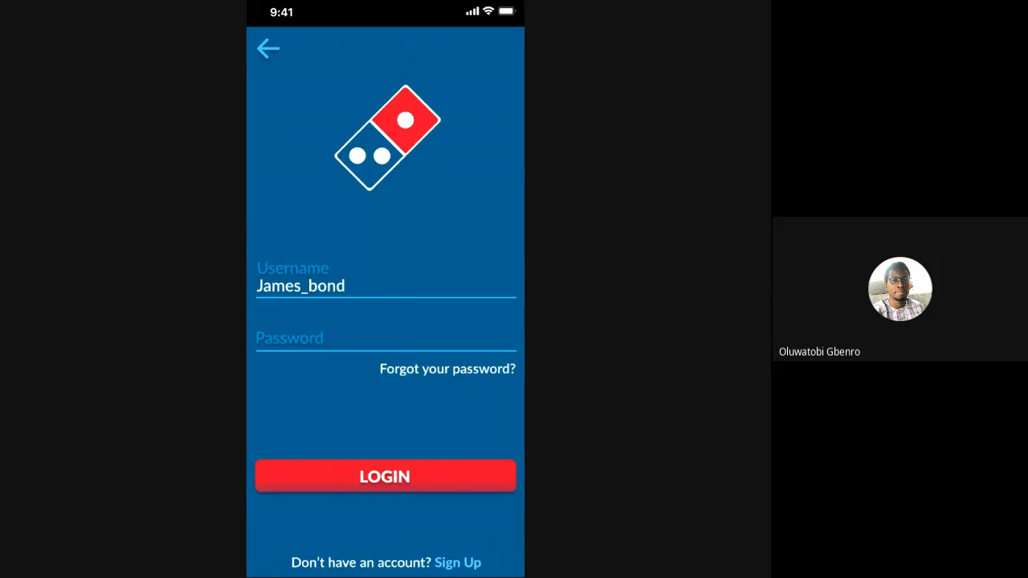
{"action": "scroll", "coordinate": [386, 289], "scroll_direction": "left", "scroll_amount": 1}
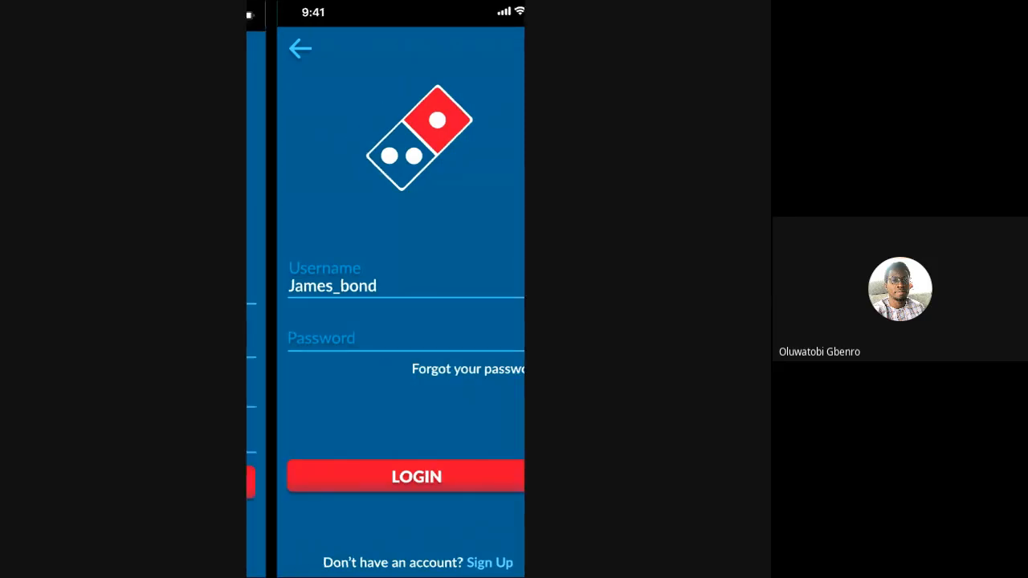
{"action": "scroll", "coordinate": [386, 289], "scroll_direction": "right", "scroll_amount": 3}
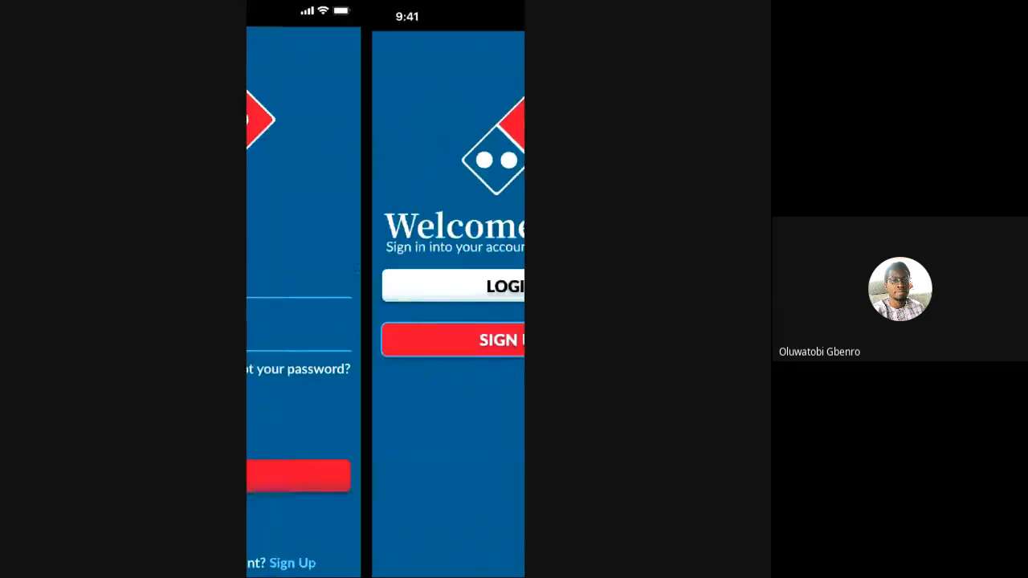
{"action": "scroll", "coordinate": [385, 290], "scroll_direction": "right", "scroll_amount": 5}
{"action": "scroll", "coordinate": [386, 289], "scroll_direction": "left", "scroll_amount": 5}
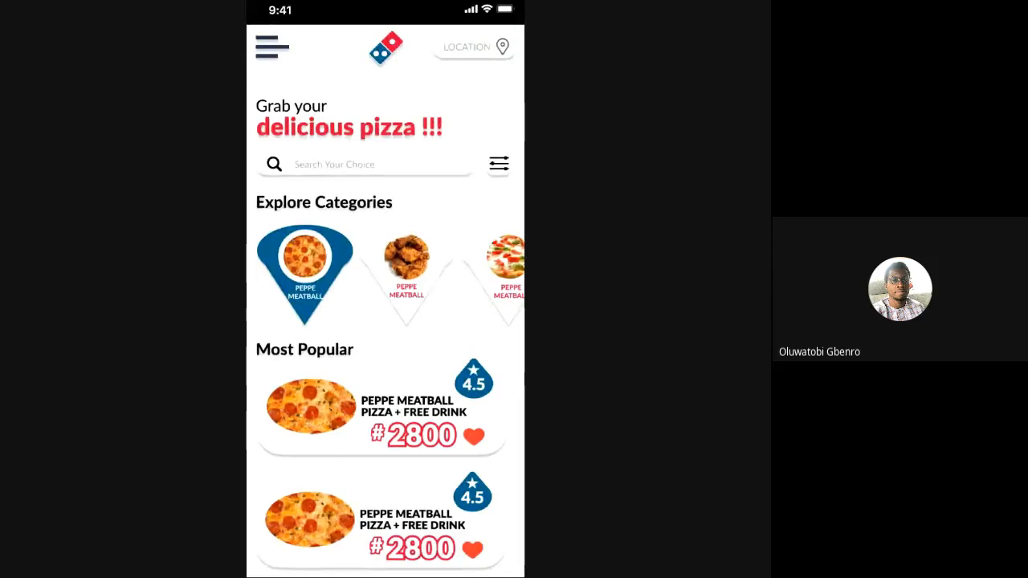
Review the pizza app's home screen with its categories and most popular items, and leave the full-screen image view.
{"action": "mouse_move", "coordinate": [482, 305]}
{"action": "left_mouse_down"}
{"action": "mouse_move", "coordinate": [281, 305]}
{"action": "mouse_move", "coordinate": [499, 305]}
{"action": "left_mouse_up"}
{"action": "left_click", "coordinate": [385, 289]}
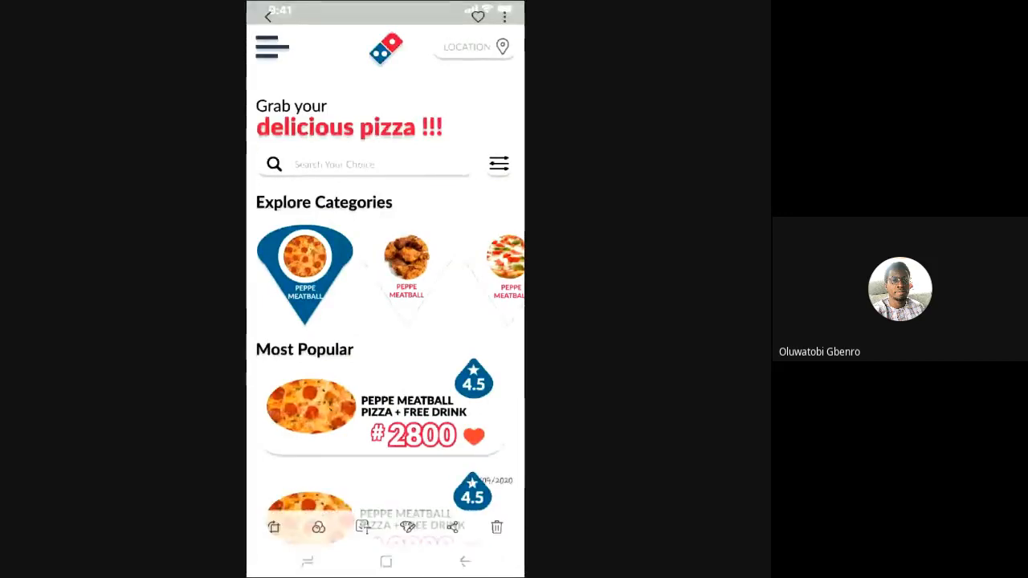
{"action": "left_click", "coordinate": [308, 562]}
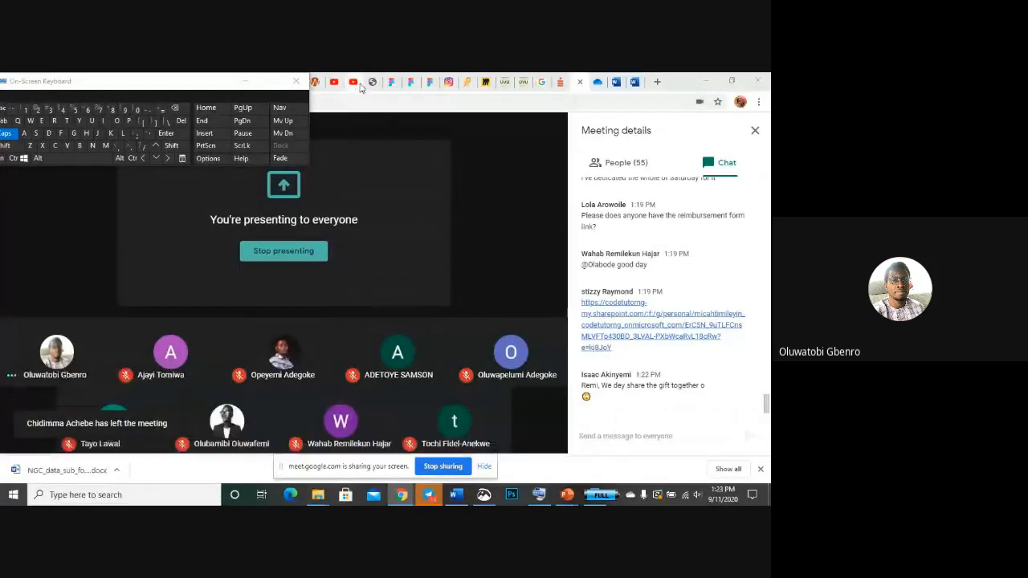
Open the Jumia Food design file and examine its splash, sign-up and login screens.
{"action": "left_click", "coordinate": [389, 84]}
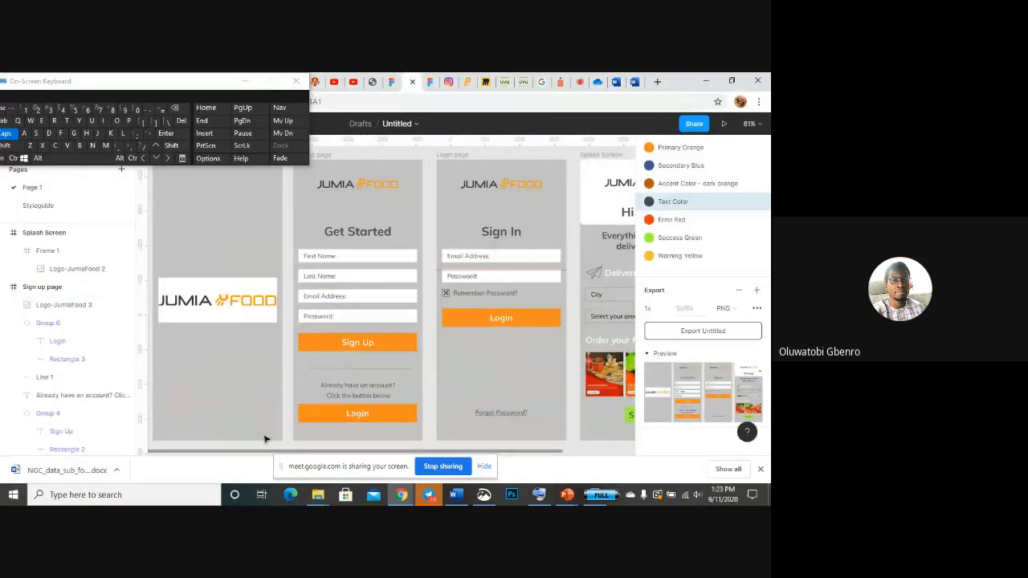
{"action": "left_click_drag", "start_coordinate": [260, 455], "coordinate": [254, 453]}
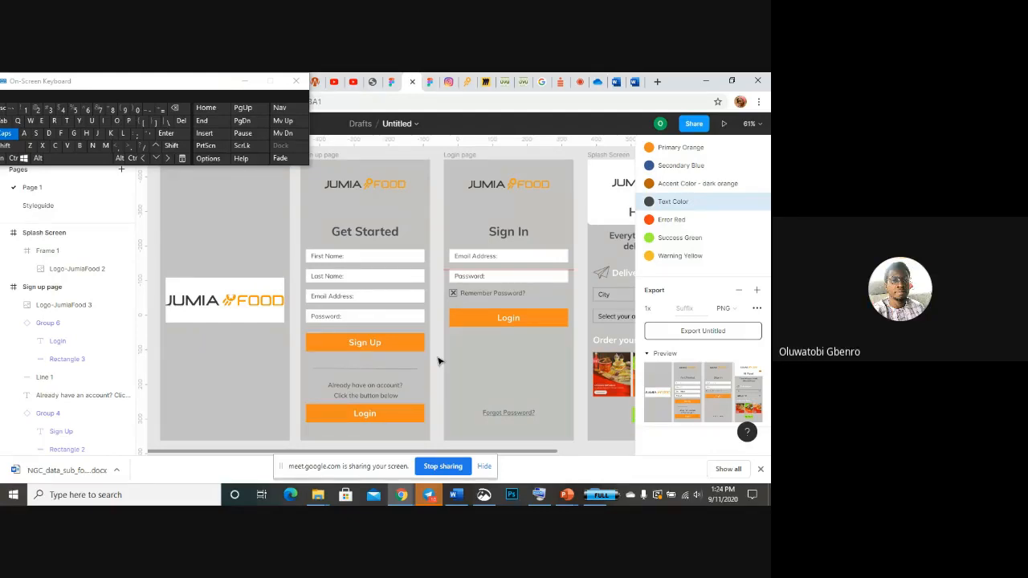
{"action": "left_click", "coordinate": [273, 316]}
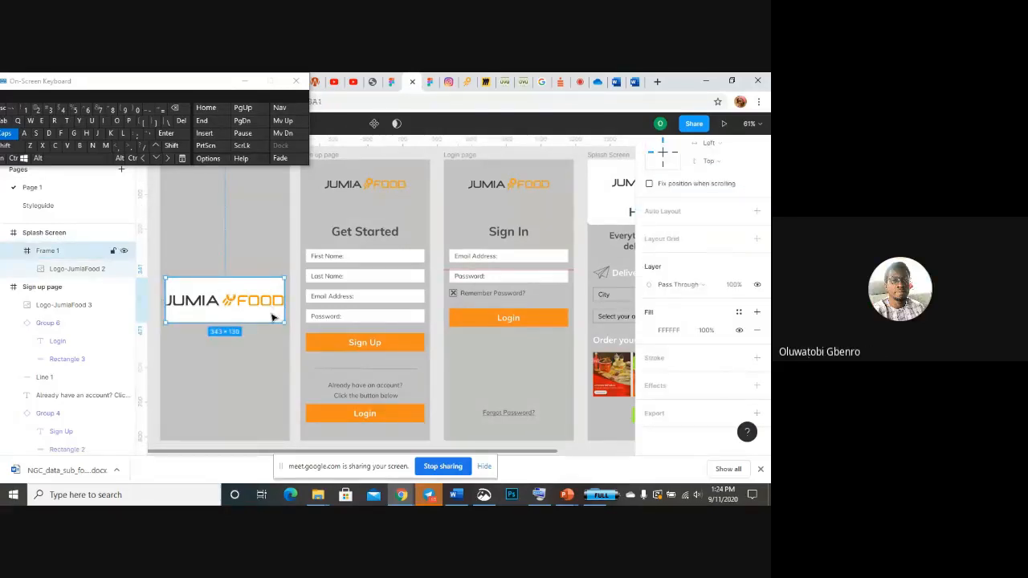
{"action": "key", "text": "Delete"}
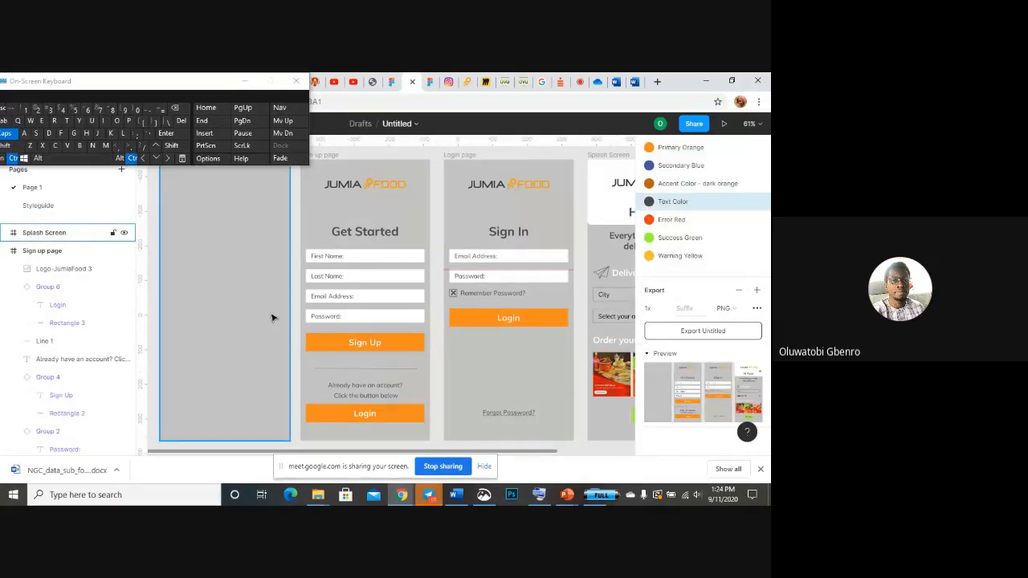
{"action": "key", "text": "ctrl+z"}
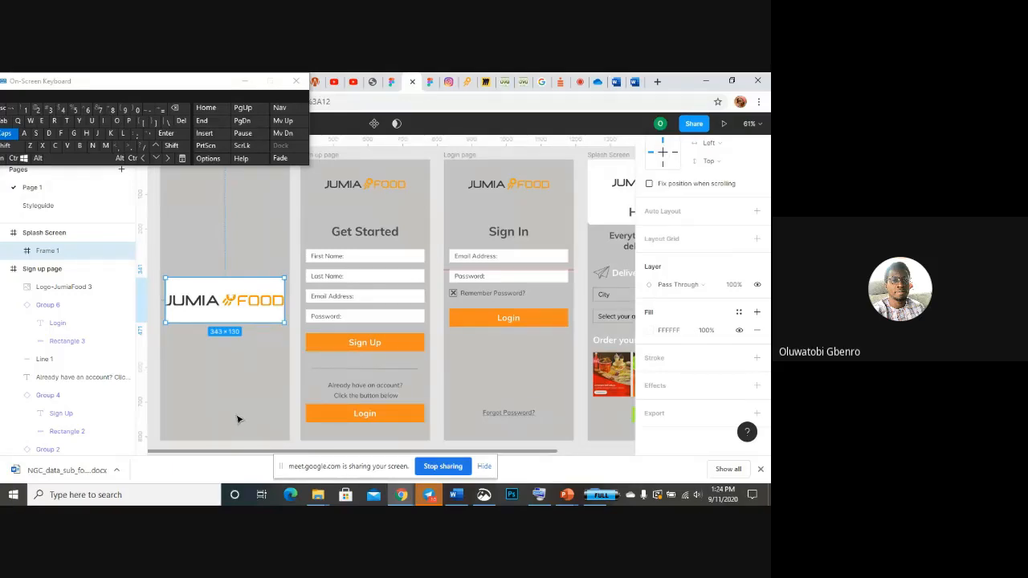
Examine the Jumia Food dashboard beside the login page, and stop sharing the screen.
{"action": "left_click", "coordinate": [567, 453]}
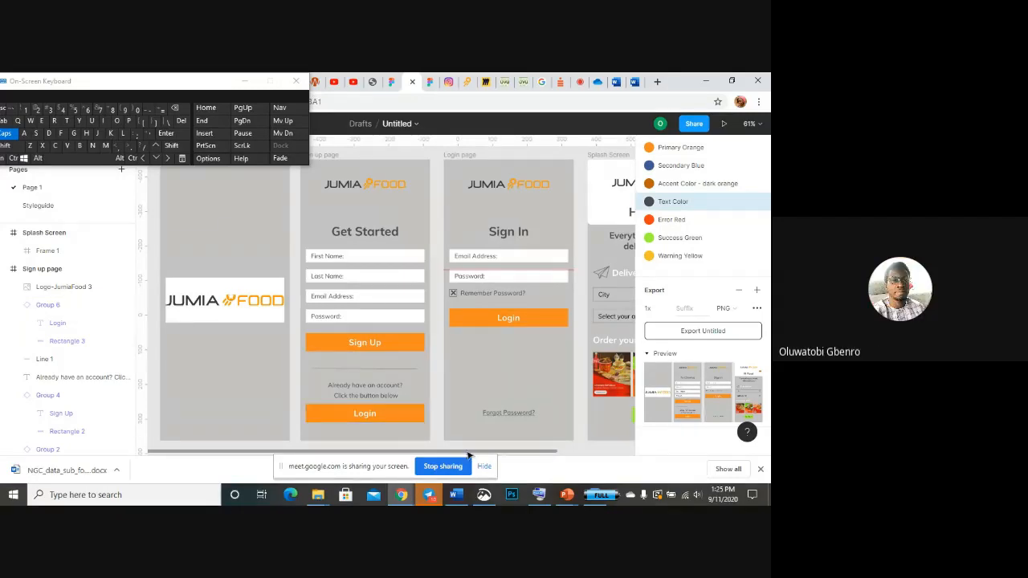
{"action": "left_click_drag", "start_coordinate": [469, 456], "coordinate": [527, 456]}
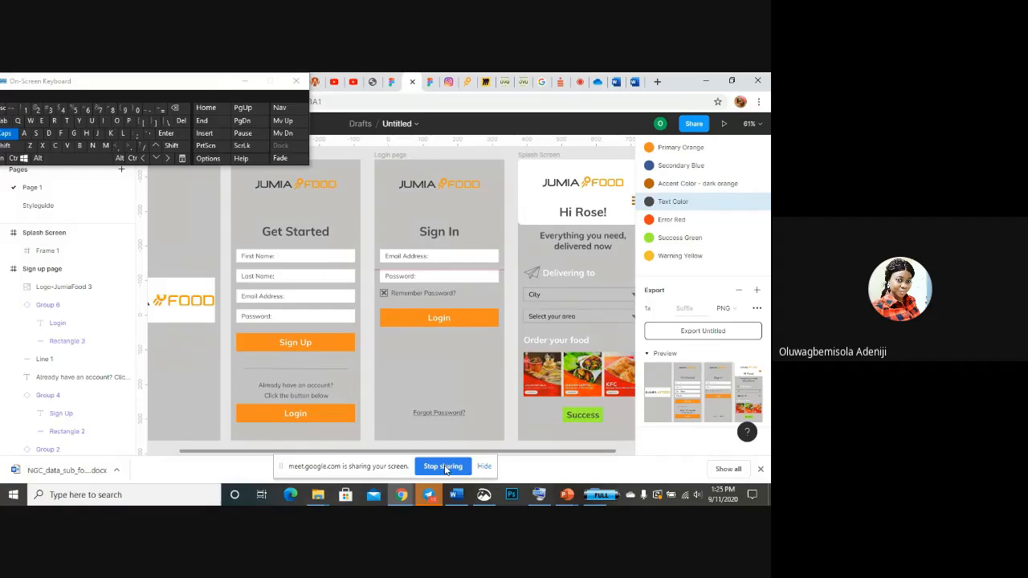
{"action": "left_click", "coordinate": [443, 467]}
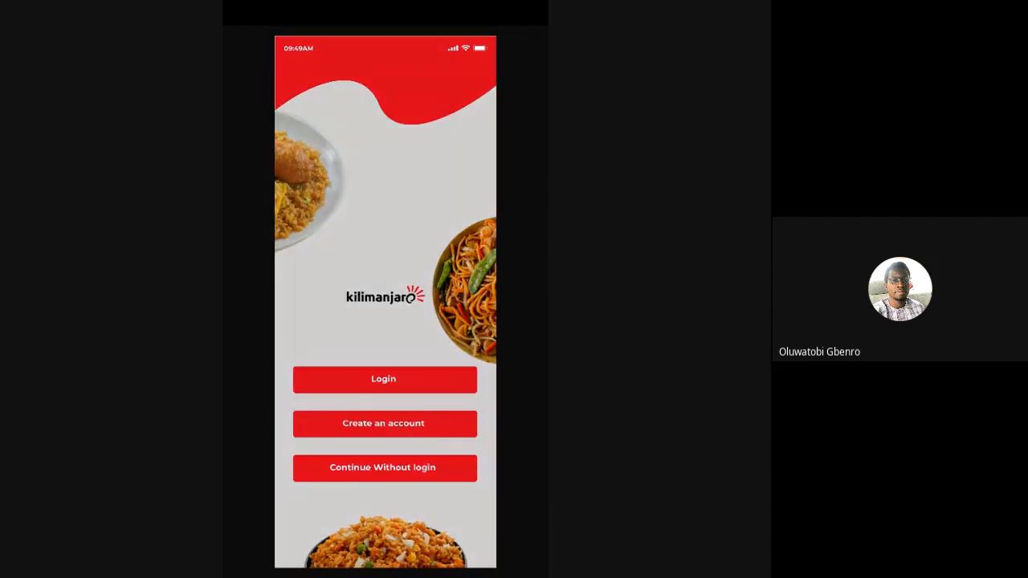
Review the Kilimanjaro app's create-account and login screens, and open a participant's controls in the meeting list.
{"action": "left_click", "coordinate": [384, 424]}
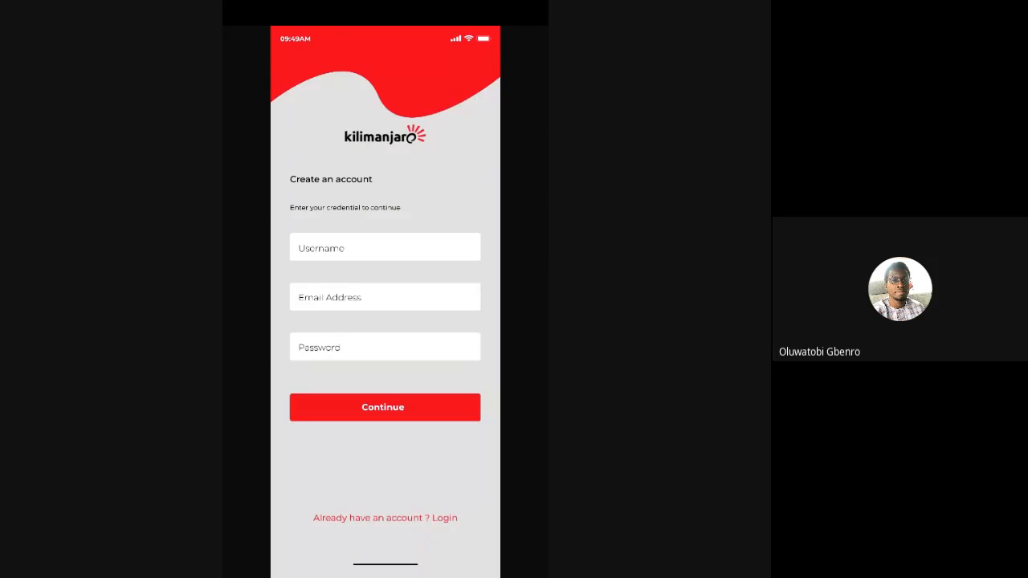
{"action": "left_click", "coordinate": [444, 518]}
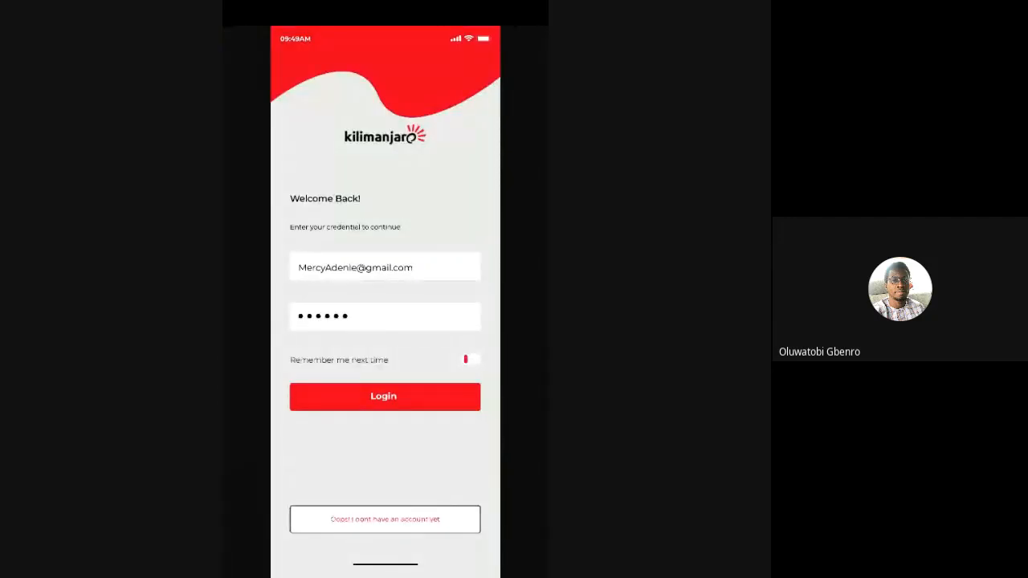
{"action": "left_click", "coordinate": [386, 289]}
{"action": "left_click_drag", "start_coordinate": [385, 289], "coordinate": [363, 290]}
{"action": "key", "text": "Right"}
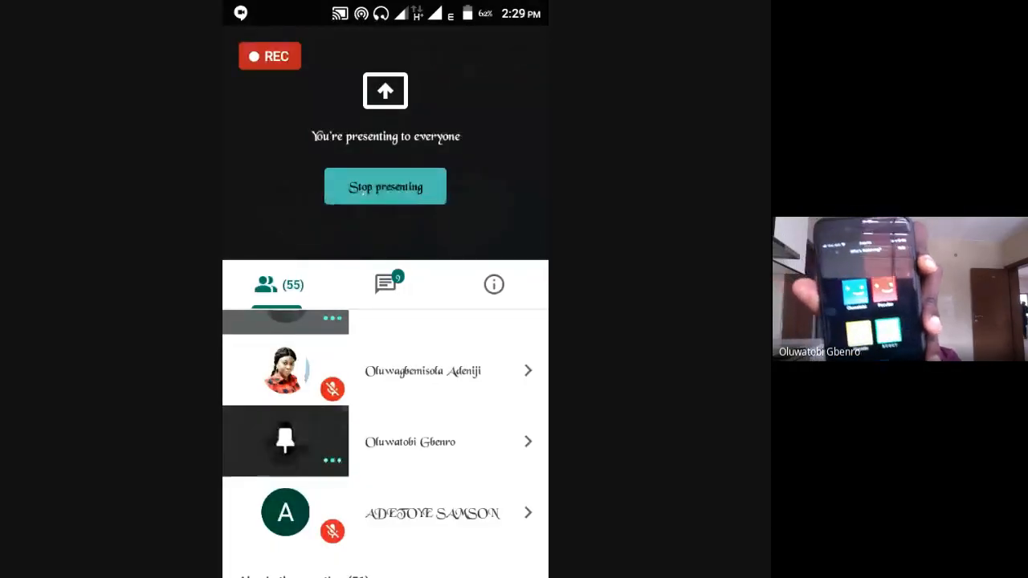
{"action": "left_click", "coordinate": [528, 442]}
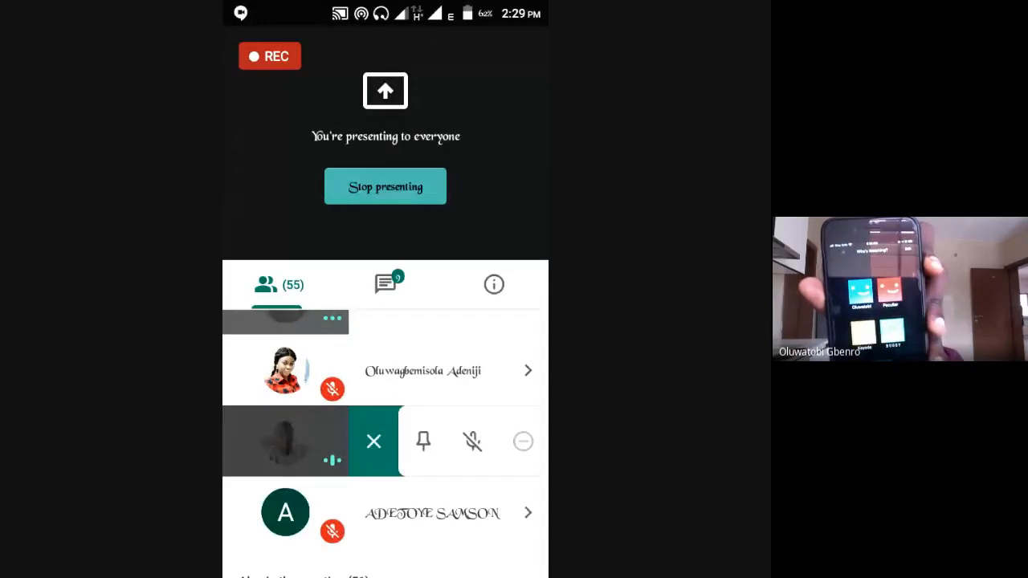
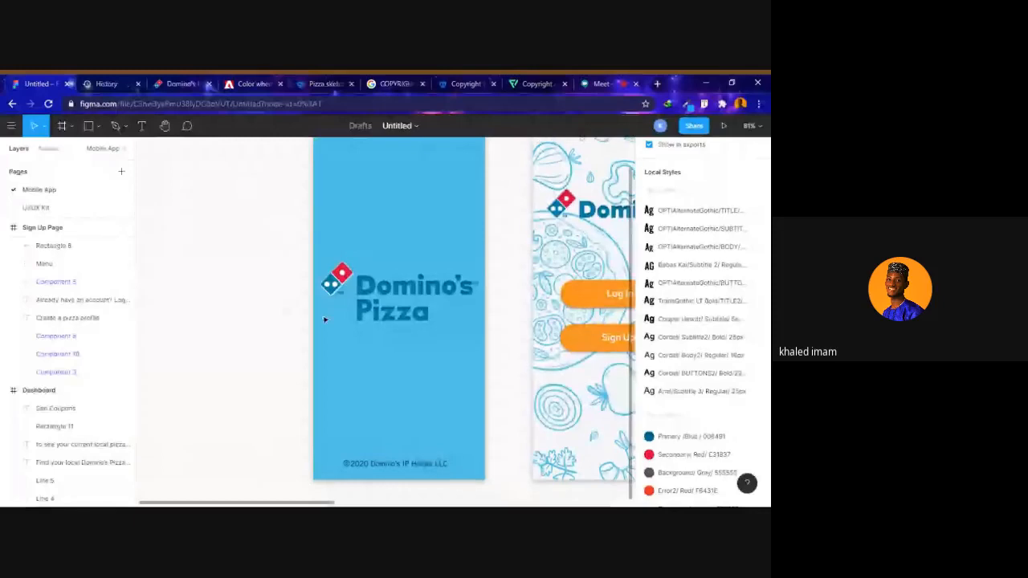
Survey the Domino's splash, Log In/Sign Up, login and profile-creation screens, and return to the splash screen.
{"action": "scroll", "coordinate": [325, 320], "scroll_direction": "up", "scroll_amount": 3}
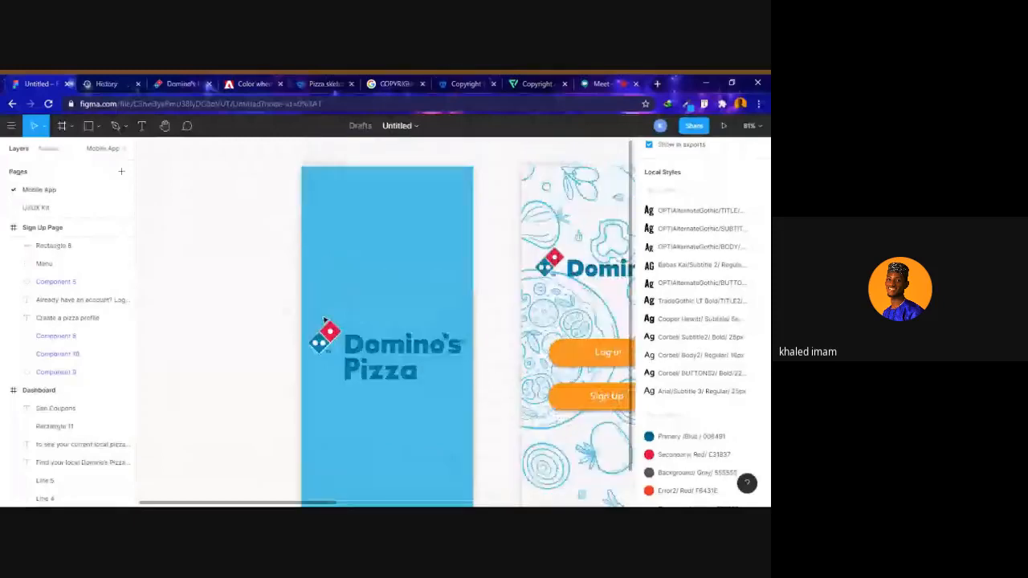
{"action": "scroll", "coordinate": [325, 319], "scroll_direction": "right", "scroll_amount": 5}
{"action": "scroll", "coordinate": [325, 320], "scroll_direction": "right", "scroll_amount": 4}
{"action": "scroll", "coordinate": [324, 320], "scroll_direction": "down", "scroll_amount": 3}
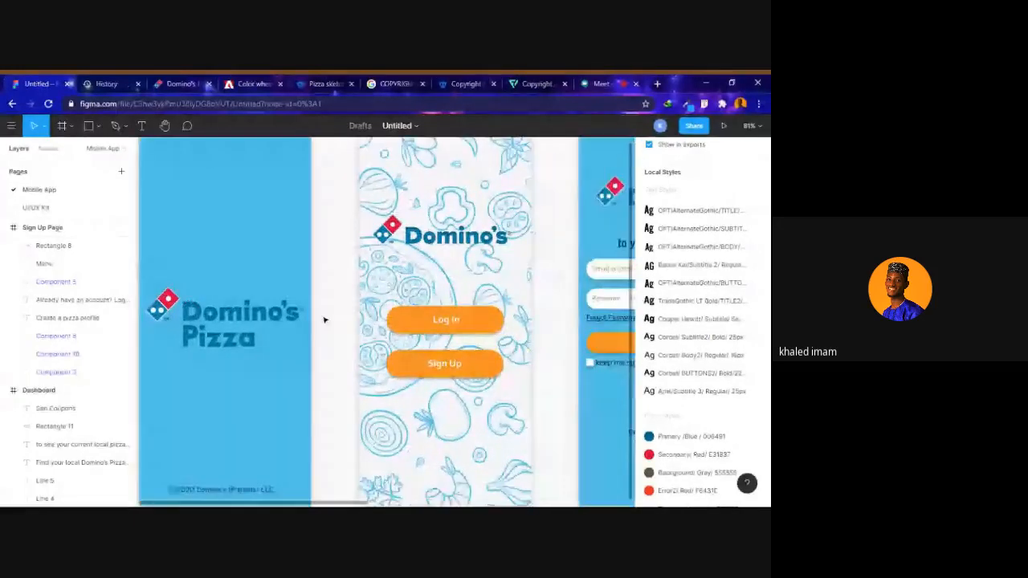
{"action": "scroll", "coordinate": [325, 320], "scroll_direction": "right", "scroll_amount": 2}
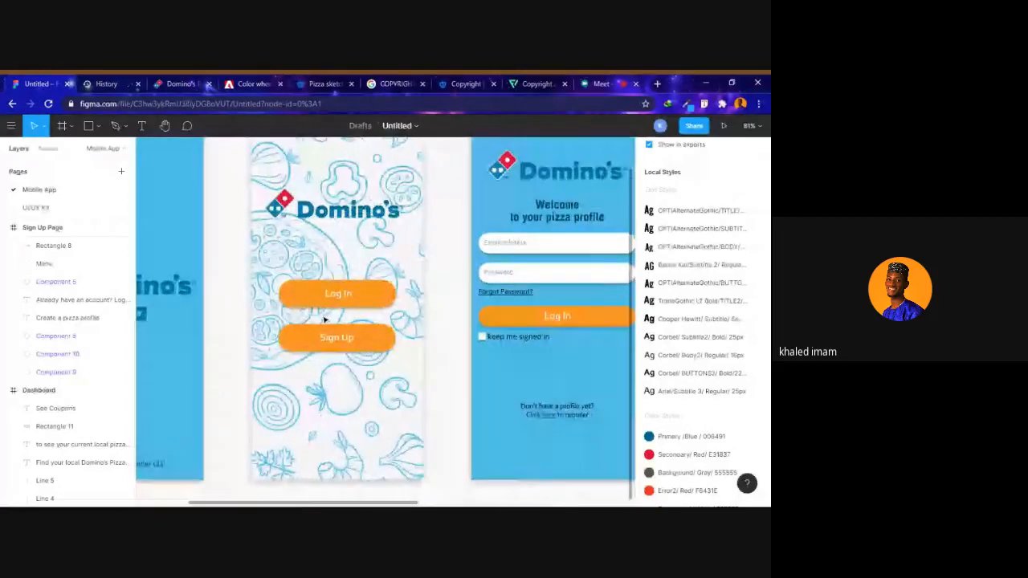
{"action": "scroll", "coordinate": [325, 320], "scroll_direction": "right", "scroll_amount": 6}
{"action": "scroll", "coordinate": [325, 320], "scroll_direction": "right", "scroll_amount": 6}
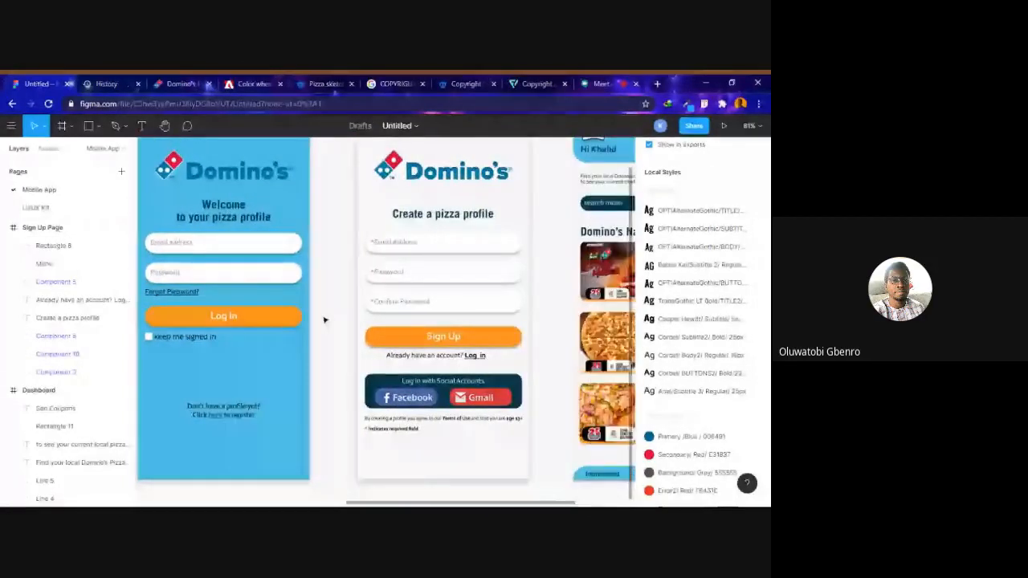
{"action": "scroll", "coordinate": [324, 320], "scroll_direction": "right", "scroll_amount": 2}
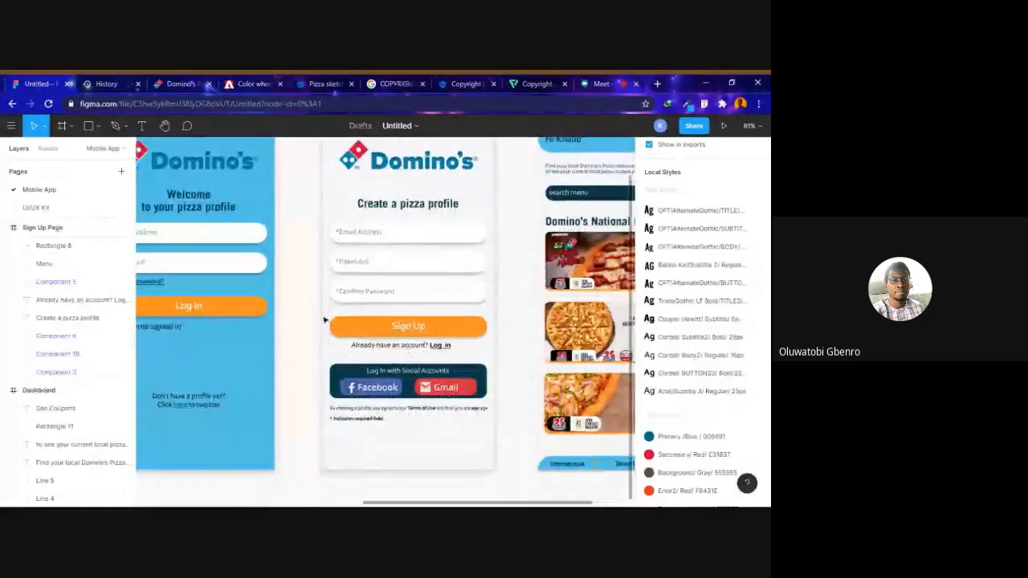
{"action": "scroll", "coordinate": [324, 320], "scroll_direction": "left", "scroll_amount": 4}
{"action": "scroll", "coordinate": [324, 320], "scroll_direction": "left", "scroll_amount": 15}
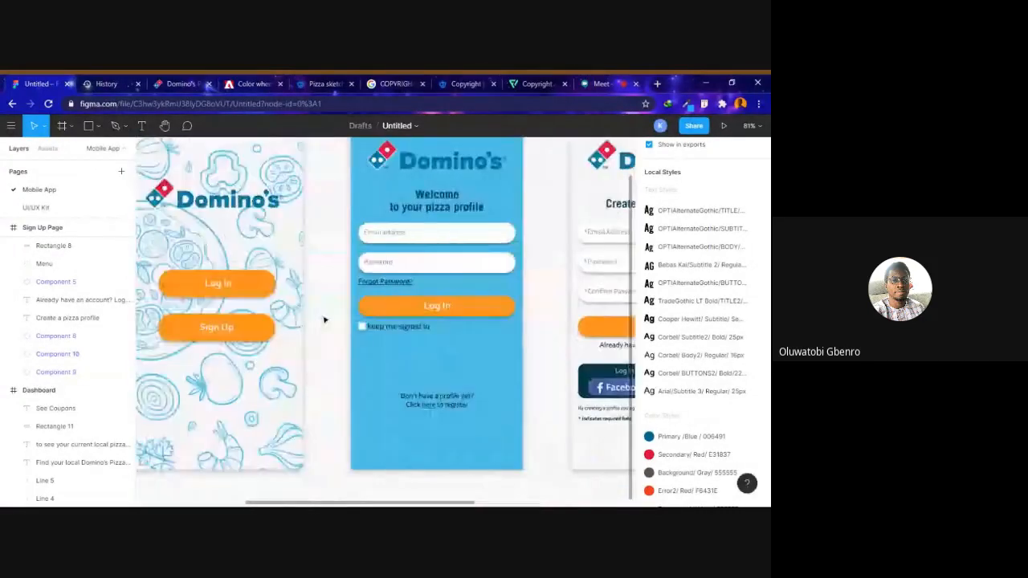
Examine the Domino's splash screen and the illustrated Log In/Sign Up screen from top to bottom.
{"action": "scroll", "coordinate": [324, 320], "scroll_direction": "right", "scroll_amount": 4}
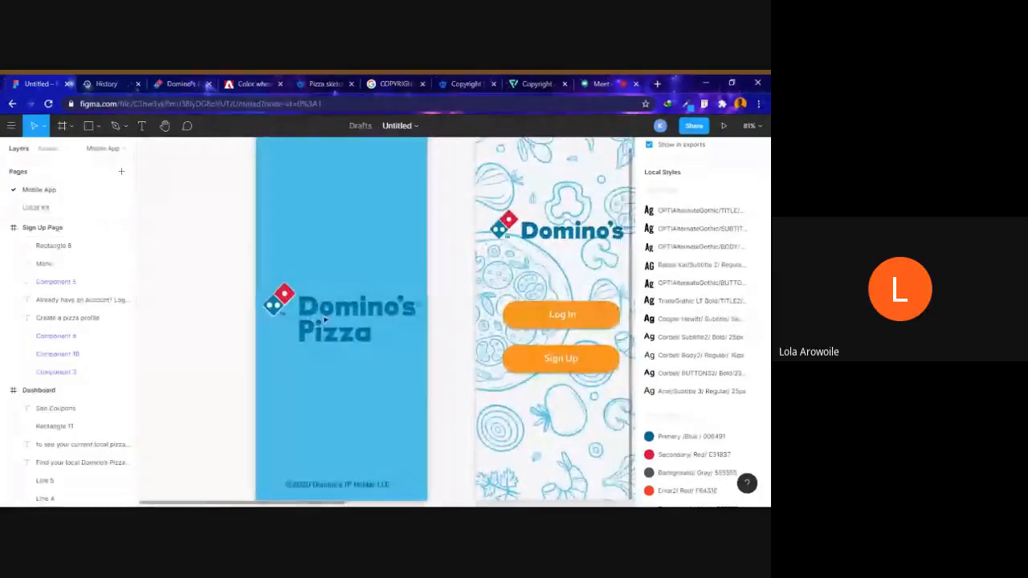
{"action": "scroll", "coordinate": [324, 320], "scroll_direction": "down", "scroll_amount": 1}
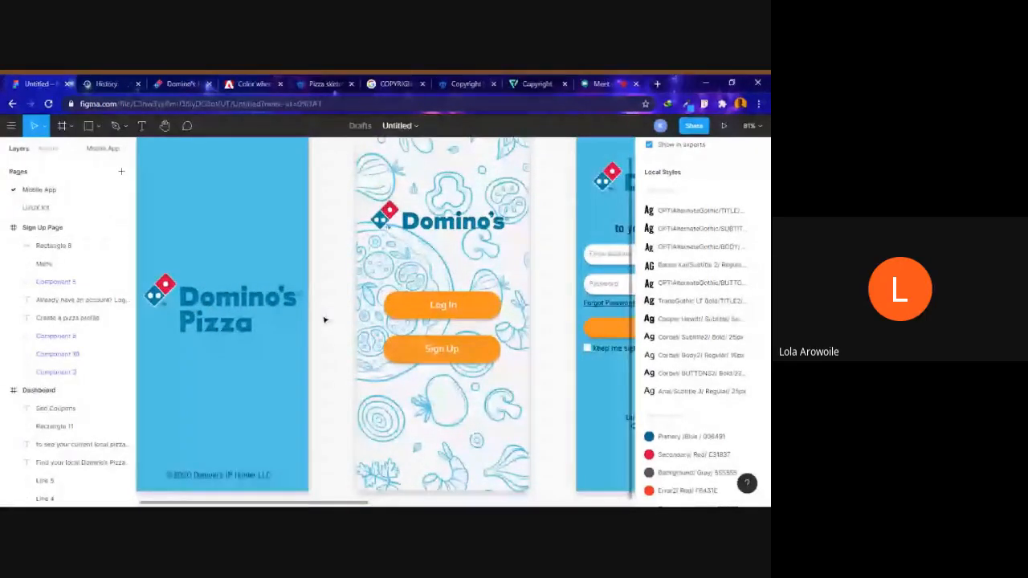
{"action": "scroll", "coordinate": [325, 320], "scroll_direction": "up", "scroll_amount": 1}
{"action": "scroll", "coordinate": [324, 320], "scroll_direction": "down", "scroll_amount": 1}
{"action": "scroll", "coordinate": [325, 320], "scroll_direction": "up", "scroll_amount": 2}
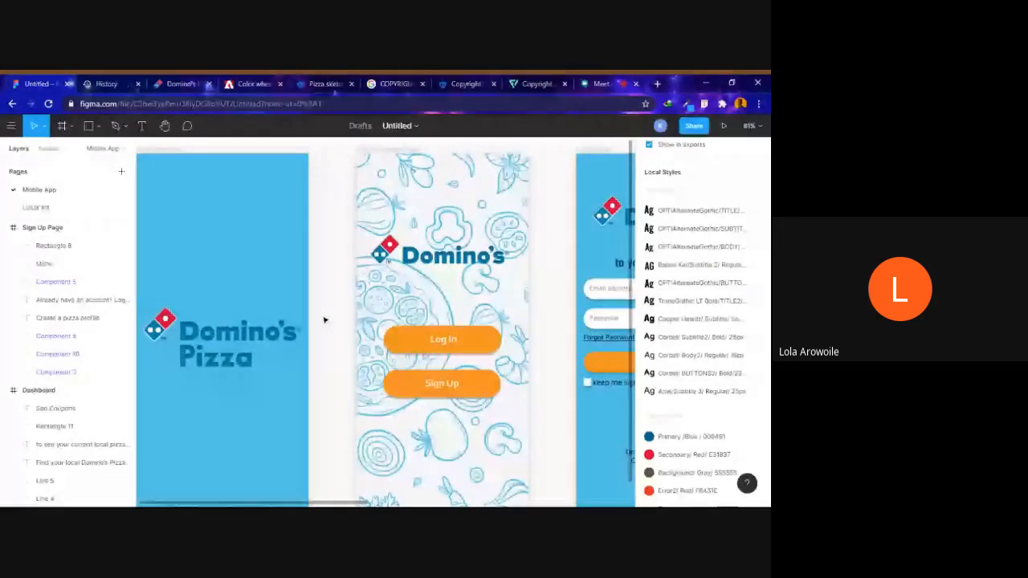
{"action": "scroll", "coordinate": [324, 319], "scroll_direction": "down", "scroll_amount": 2}
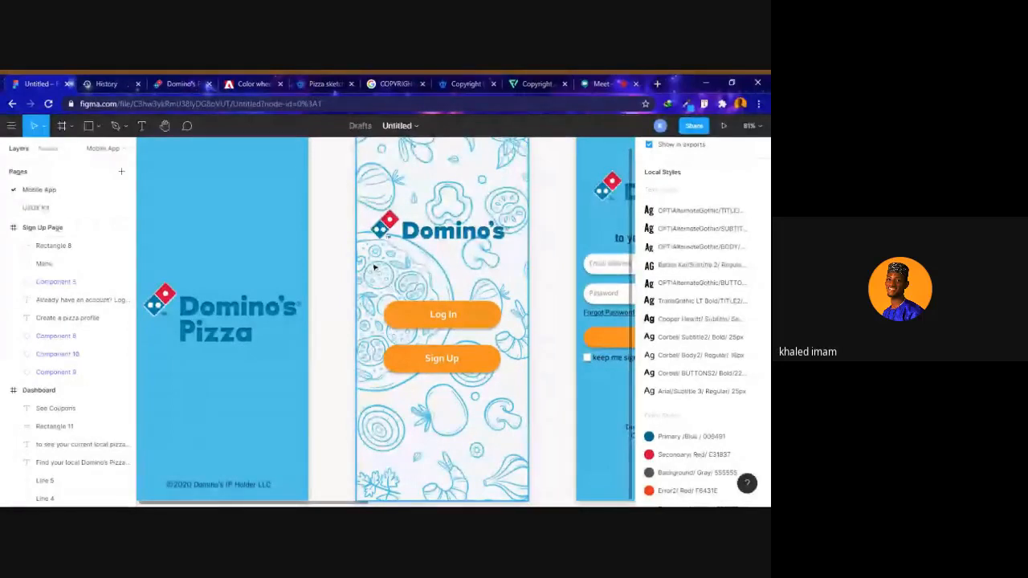
{"action": "scroll", "coordinate": [384, 274], "scroll_direction": "down", "scroll_amount": 1}
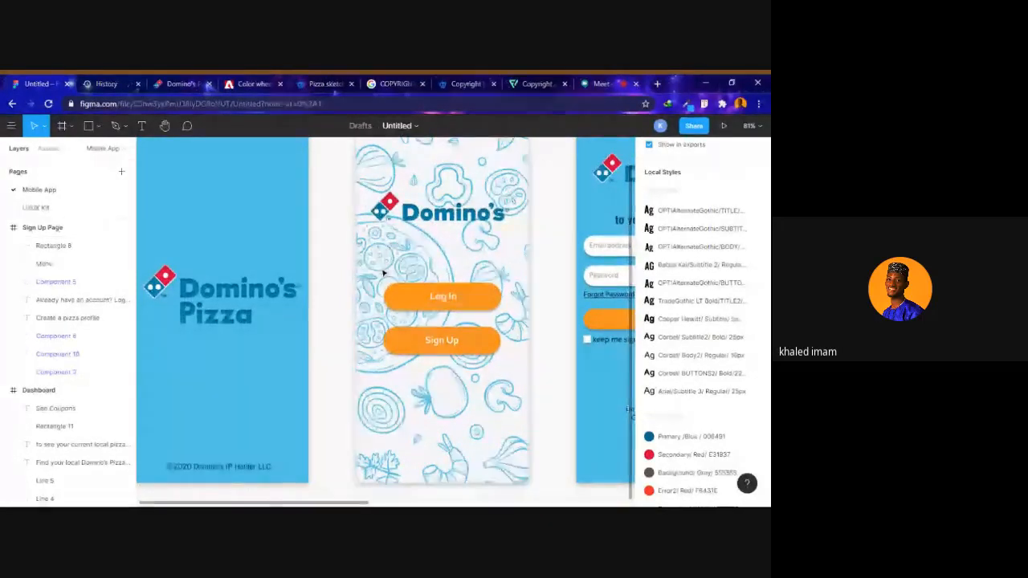
{"action": "scroll", "coordinate": [384, 273], "scroll_direction": "up", "scroll_amount": 1}
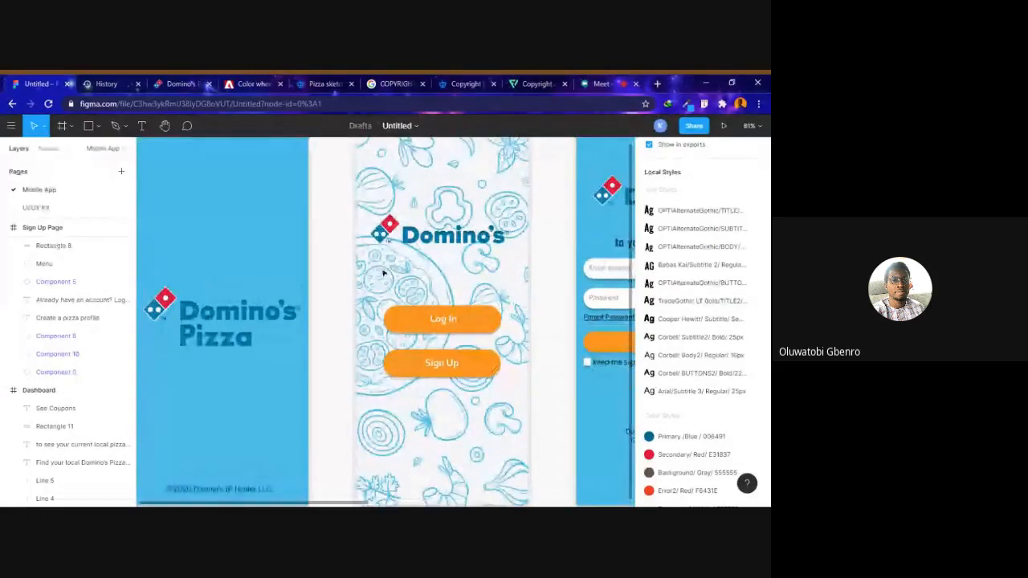
{"action": "scroll", "coordinate": [384, 274], "scroll_direction": "up", "scroll_amount": 2}
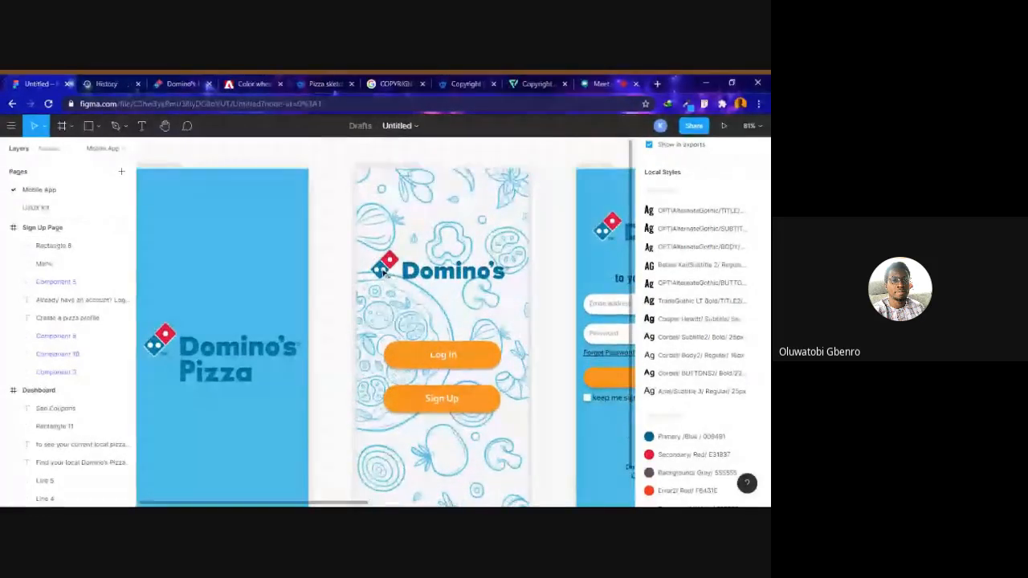
{"action": "scroll", "coordinate": [384, 274], "scroll_direction": "down", "scroll_amount": 3}
{"action": "scroll", "coordinate": [384, 273], "scroll_direction": "down", "scroll_amount": 1}
{"action": "scroll", "coordinate": [384, 274], "scroll_direction": "up", "scroll_amount": 3}
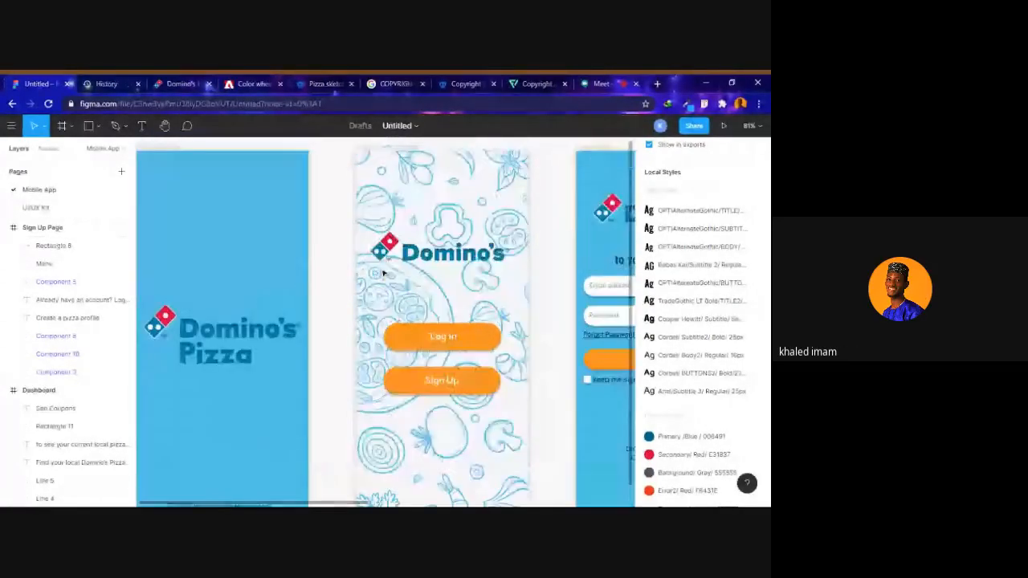
{"action": "scroll", "coordinate": [384, 274], "scroll_direction": "down", "scroll_amount": 1}
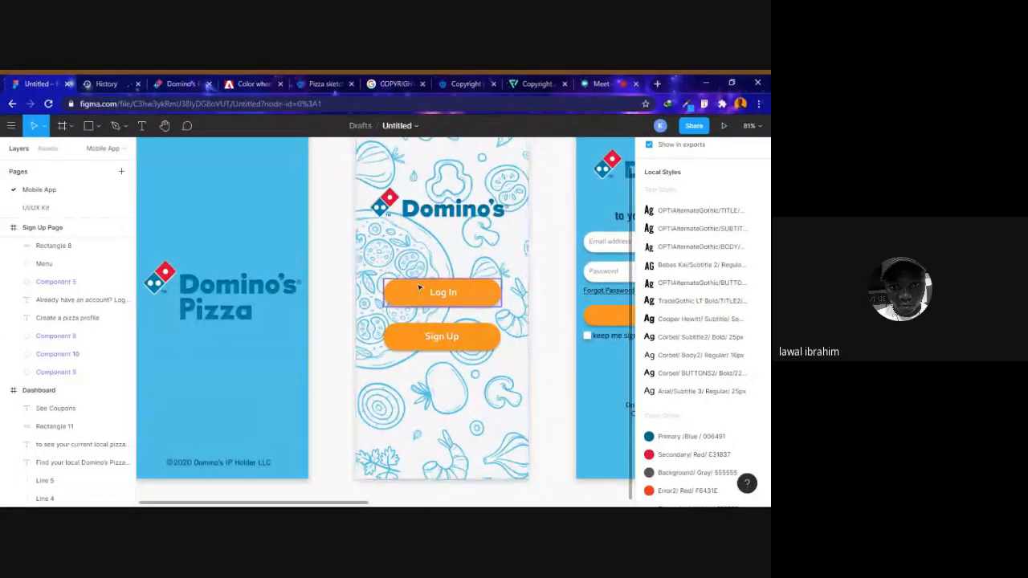
{"action": "scroll", "coordinate": [418, 287], "scroll_direction": "down", "scroll_amount": 1}
{"action": "scroll", "coordinate": [419, 287], "scroll_direction": "up", "scroll_amount": 2}
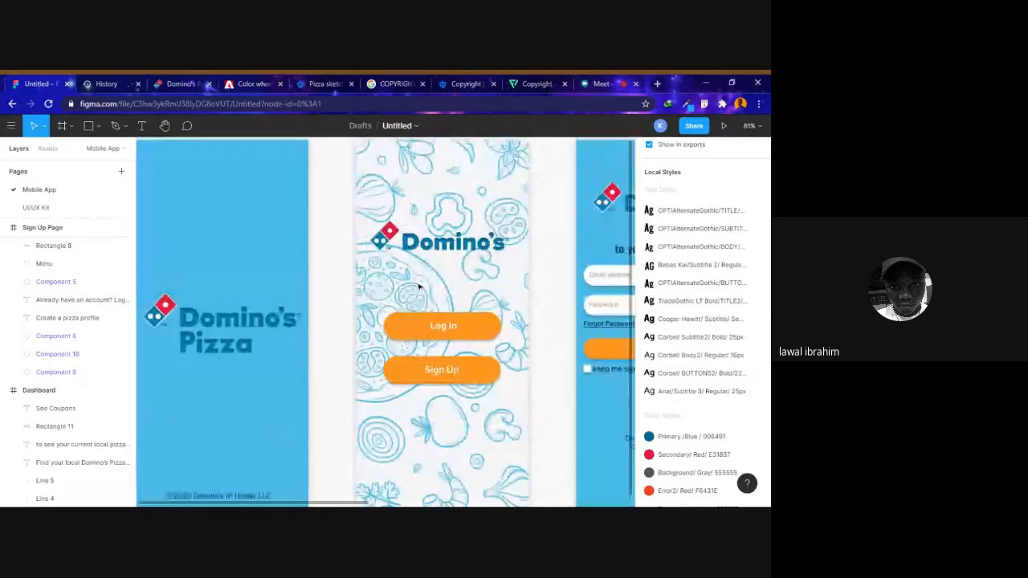
{"action": "scroll", "coordinate": [418, 281], "scroll_direction": "right", "scroll_amount": 1}
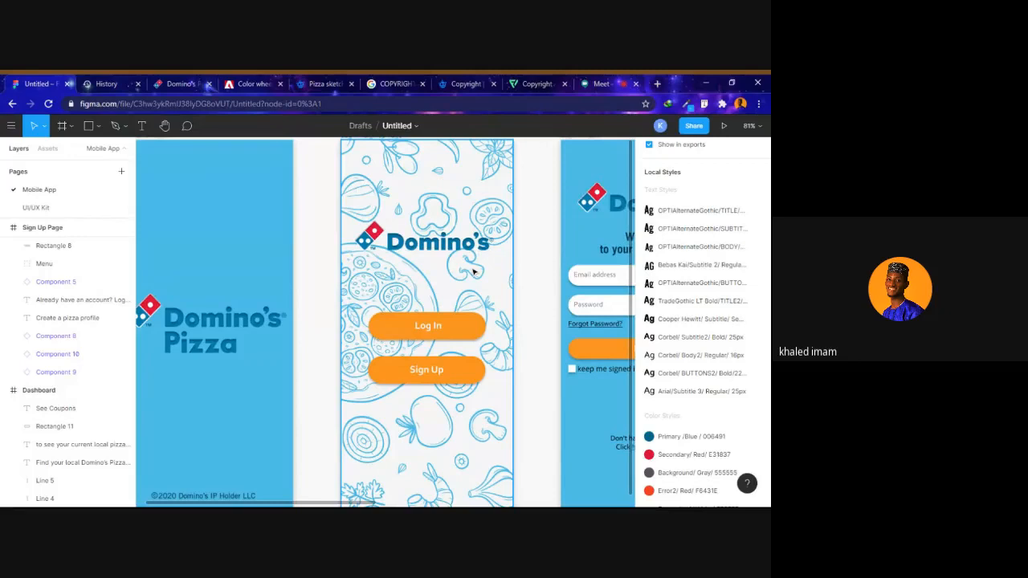
Select the background illustration of the Log In/Sign Up page, and examine the neighbouring Domino's login screen.
{"action": "left_click", "coordinate": [381, 297]}
{"action": "left_click", "coordinate": [381, 297]}
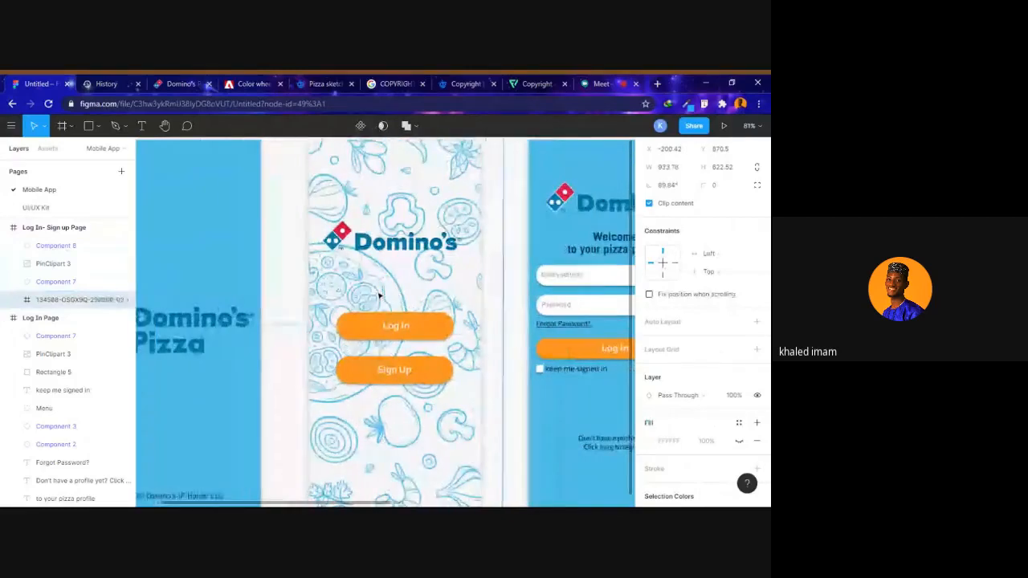
{"action": "scroll", "coordinate": [381, 296], "scroll_direction": "up", "scroll_amount": 2}
{"action": "scroll", "coordinate": [380, 296], "scroll_direction": "right", "scroll_amount": 1}
{"action": "scroll", "coordinate": [381, 296], "scroll_direction": "right", "scroll_amount": 3}
{"action": "scroll", "coordinate": [381, 297], "scroll_direction": "down", "scroll_amount": 2}
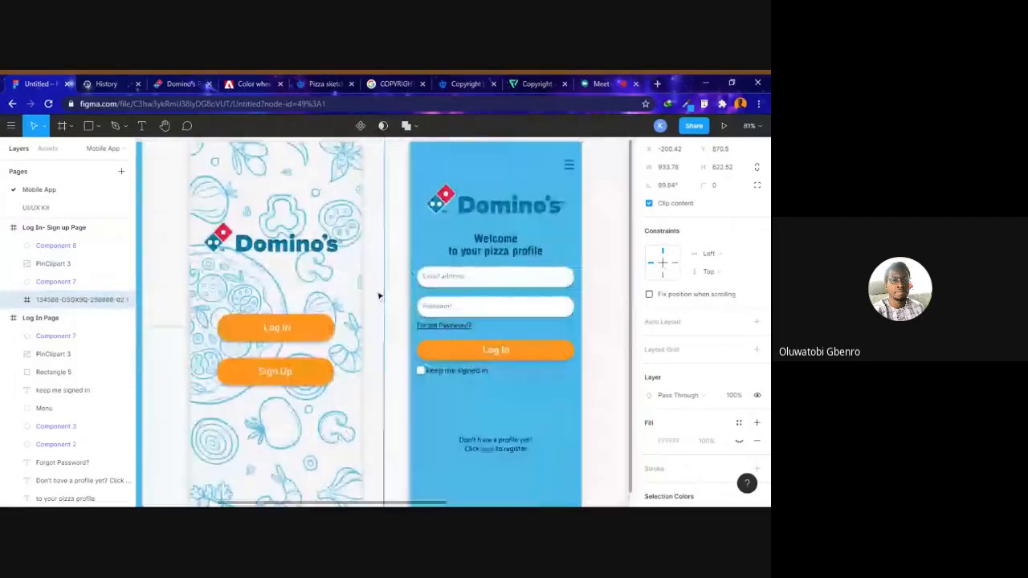
{"action": "scroll", "coordinate": [376, 292], "scroll_direction": "right", "scroll_amount": 2}
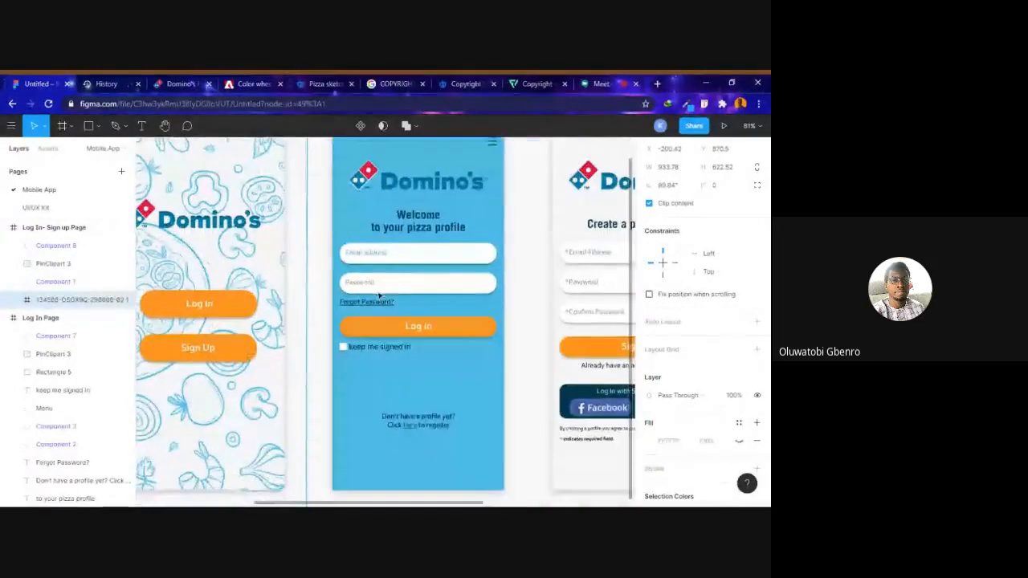
Examine the Domino's login screen and the neighbouring Create a pizza profile sign-up screen.
{"action": "scroll", "coordinate": [381, 295], "scroll_direction": "up", "scroll_amount": 1}
{"action": "scroll", "coordinate": [380, 295], "scroll_direction": "down", "scroll_amount": 2}
{"action": "scroll", "coordinate": [380, 296], "scroll_direction": "up", "scroll_amount": 1}
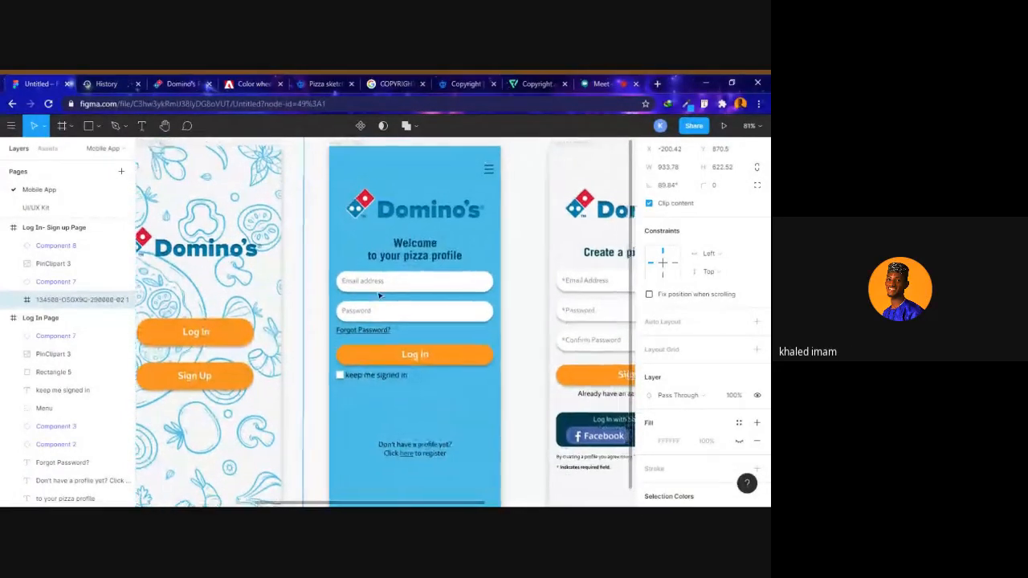
{"action": "scroll", "coordinate": [380, 296], "scroll_direction": "right", "scroll_amount": 3}
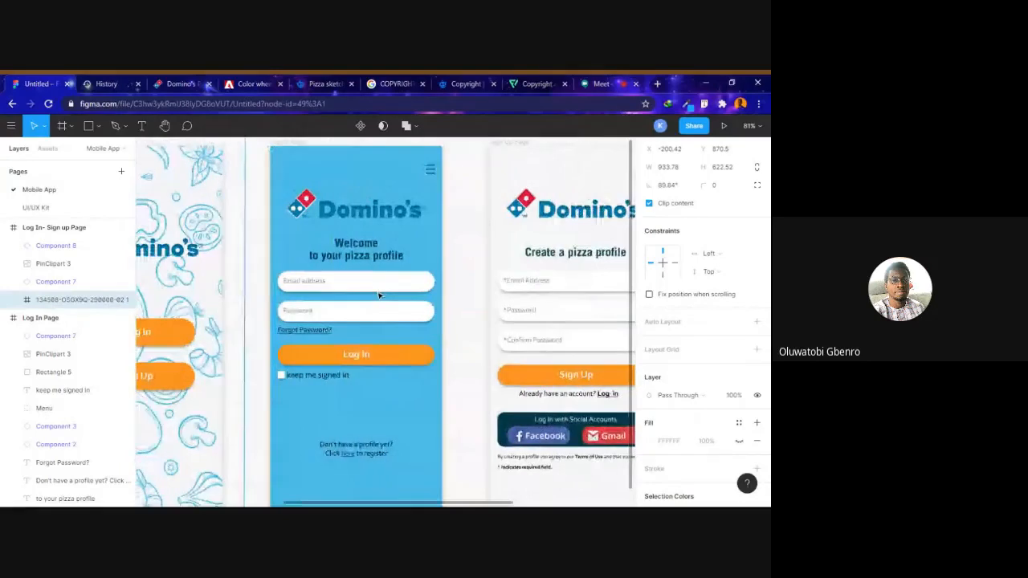
{"action": "scroll", "coordinate": [380, 296], "scroll_direction": "right", "scroll_amount": 4}
{"action": "scroll", "coordinate": [380, 296], "scroll_direction": "down", "scroll_amount": 1}
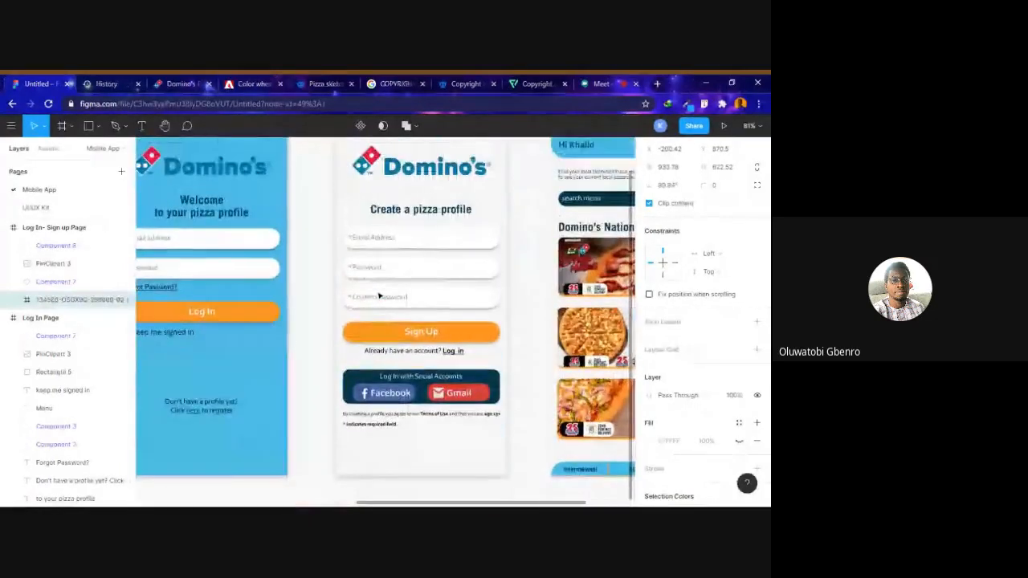
{"action": "scroll", "coordinate": [380, 297], "scroll_direction": "right", "scroll_amount": 1}
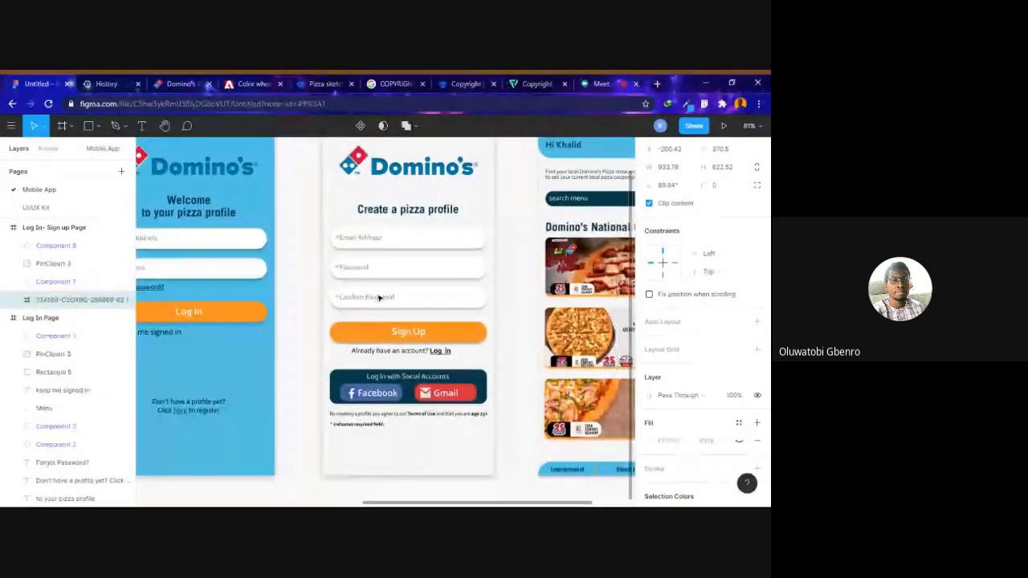
{"action": "scroll", "coordinate": [379, 297], "scroll_direction": "up", "scroll_amount": 1}
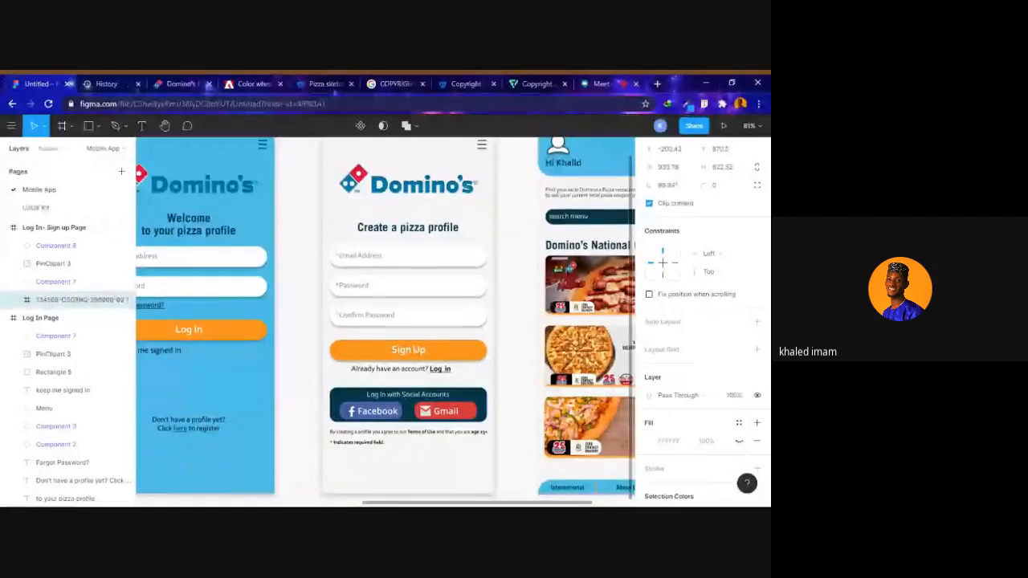
Hide the dark rectangle behind the Facebook and Gmail buttons on the Sign Up page, and select the Log In with Social Accounts text.
{"action": "left_click", "coordinate": [345, 404]}
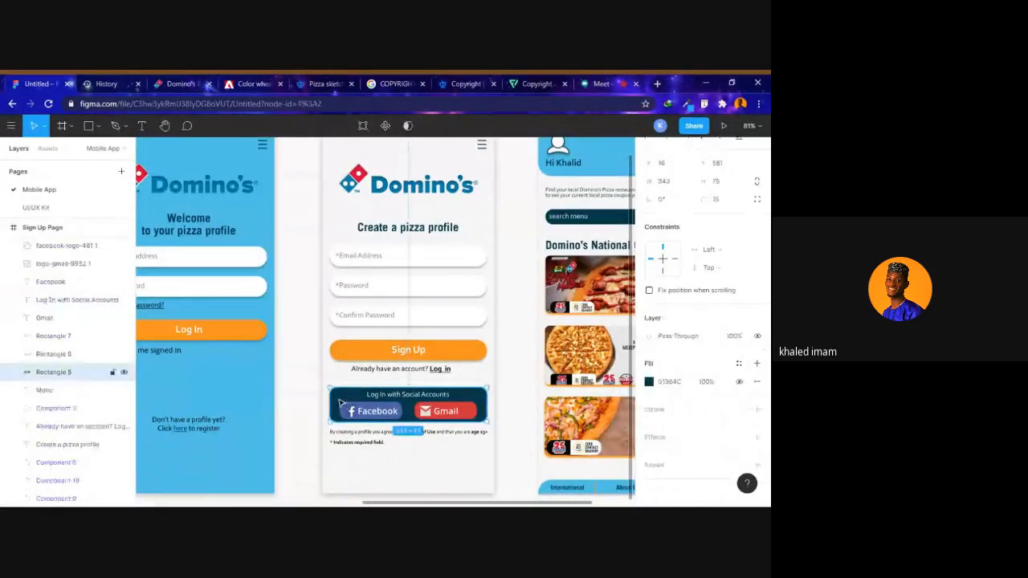
{"action": "left_click", "coordinate": [123, 373]}
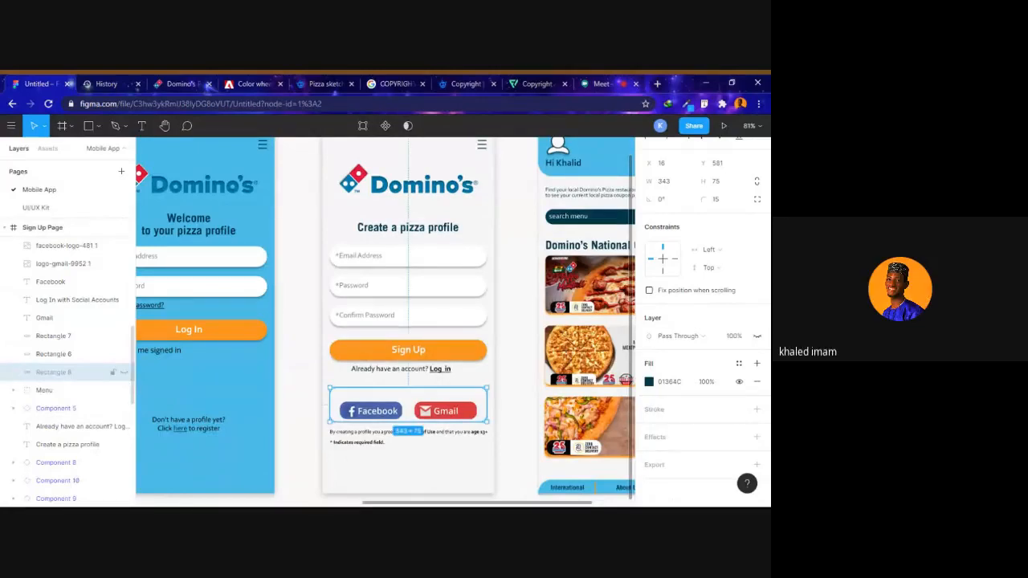
{"action": "left_click", "coordinate": [384, 404]}
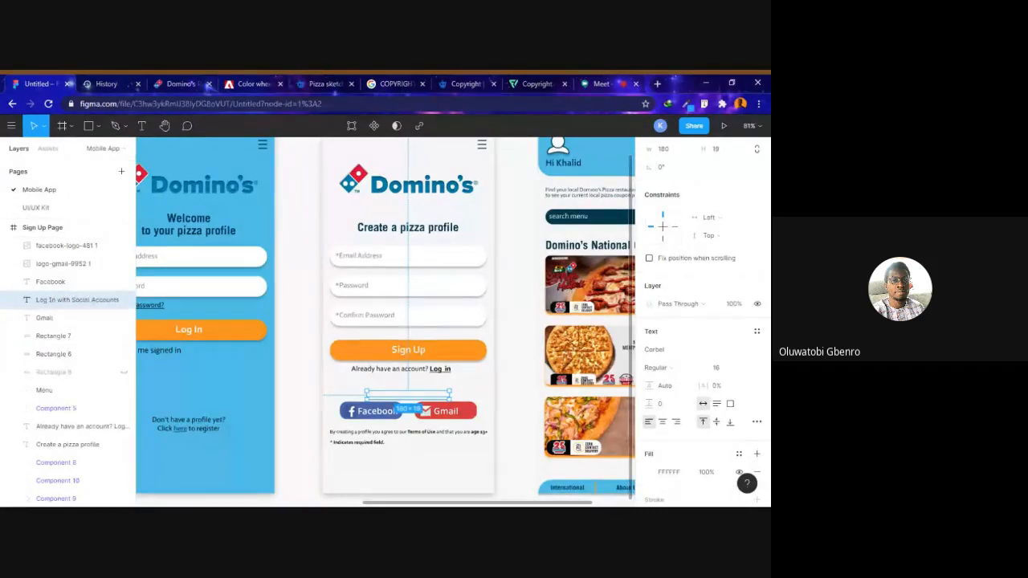
{"action": "scroll", "coordinate": [388, 363], "scroll_direction": "down", "scroll_amount": 2}
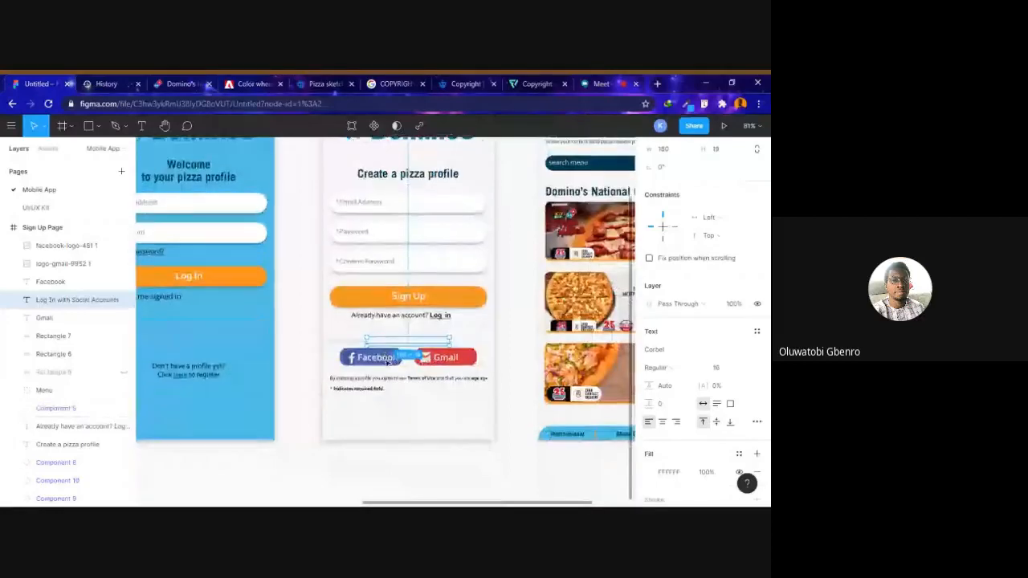
{"action": "scroll", "coordinate": [388, 363], "scroll_direction": "up", "scroll_amount": 1}
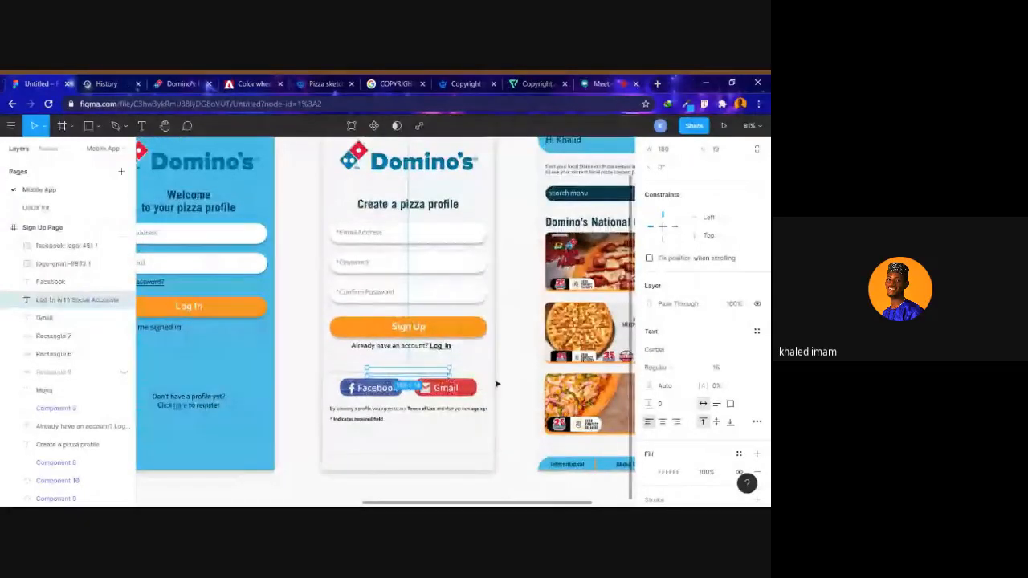
Compare the Domino's login and sign-up screens, ending at the dashboard screen.
{"action": "scroll", "coordinate": [480, 387], "scroll_direction": "left", "scroll_amount": 2}
{"action": "scroll", "coordinate": [479, 387], "scroll_direction": "right", "scroll_amount": 3}
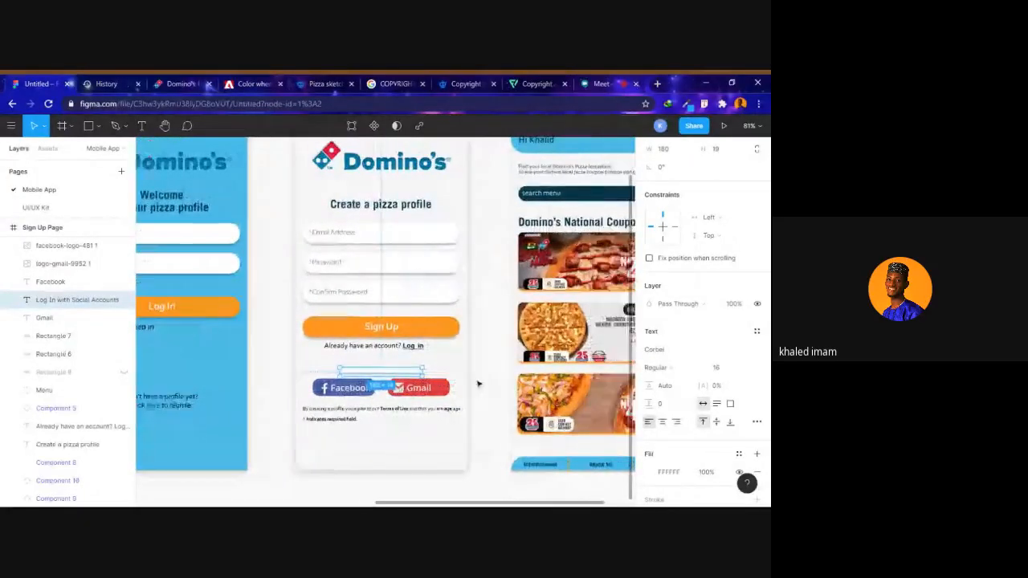
{"action": "scroll", "coordinate": [478, 384], "scroll_direction": "left", "scroll_amount": 12}
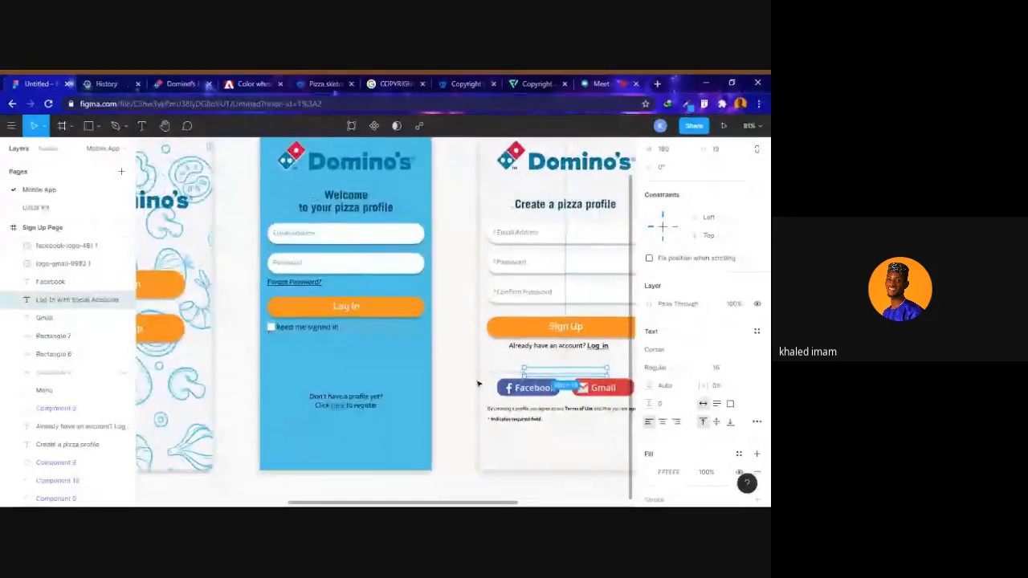
{"action": "scroll", "coordinate": [478, 384], "scroll_direction": "left", "scroll_amount": 3}
{"action": "scroll", "coordinate": [478, 384], "scroll_direction": "right", "scroll_amount": 8}
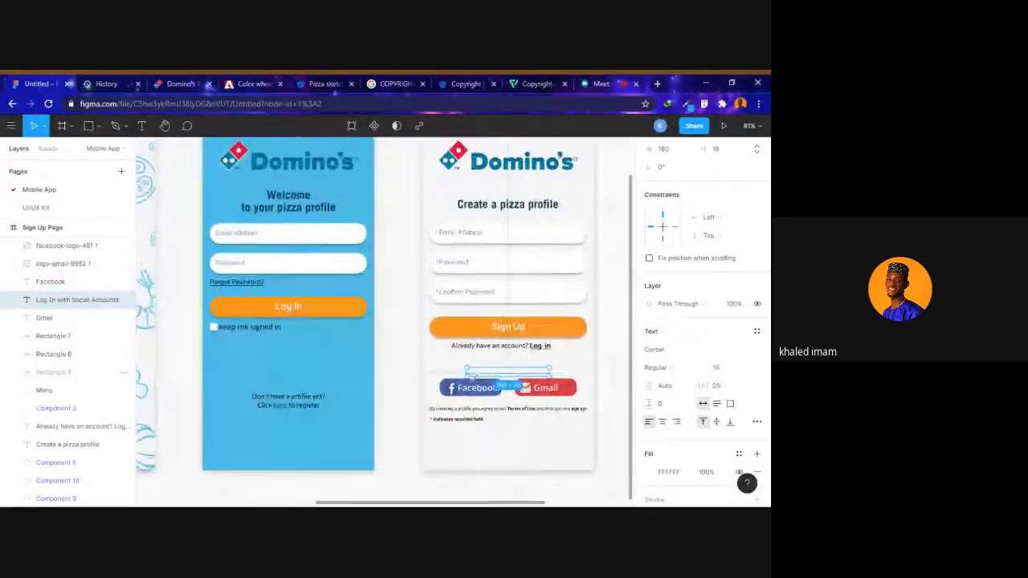
{"action": "scroll", "coordinate": [478, 384], "scroll_direction": "right", "scroll_amount": 19}
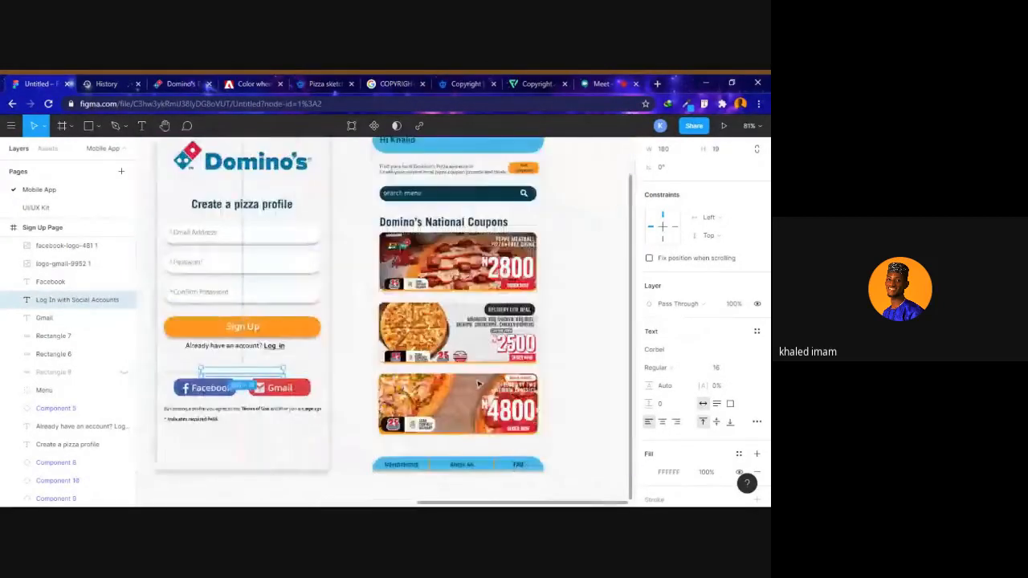
Review the Domino's dashboard from the profile header and menu search through the national coupon banners to the footer links.
{"action": "scroll", "coordinate": [478, 384], "scroll_direction": "down", "scroll_amount": 3}
{"action": "scroll", "coordinate": [478, 384], "scroll_direction": "up", "scroll_amount": 1}
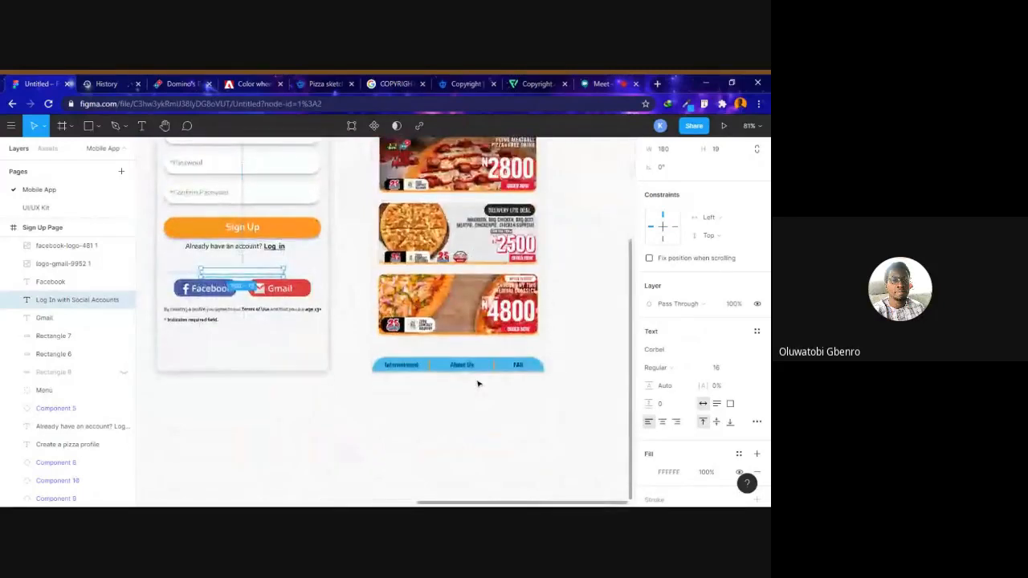
{"action": "scroll", "coordinate": [478, 384], "scroll_direction": "up", "scroll_amount": 2}
{"action": "scroll", "coordinate": [478, 384], "scroll_direction": "up", "scroll_amount": 1}
{"action": "scroll", "coordinate": [478, 384], "scroll_direction": "up", "scroll_amount": 2}
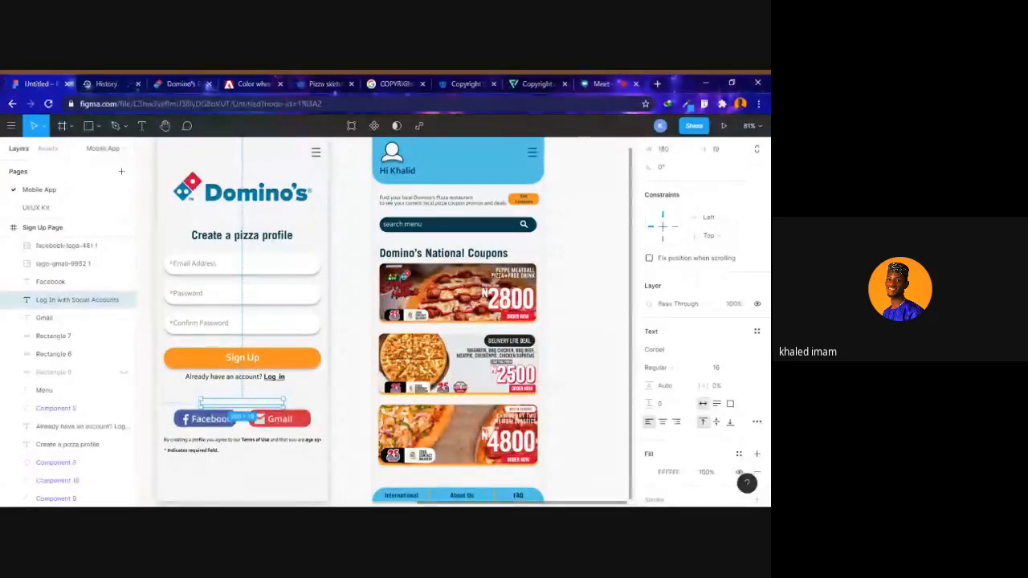
{"action": "scroll", "coordinate": [479, 384], "scroll_direction": "left", "scroll_amount": 1}
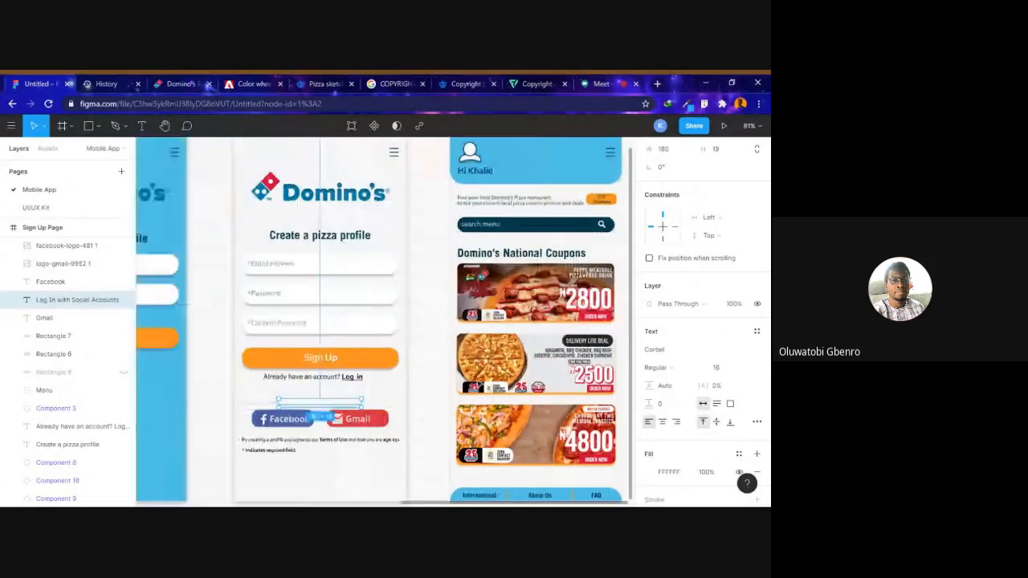
{"action": "scroll", "coordinate": [478, 384], "scroll_direction": "right", "scroll_amount": 1}
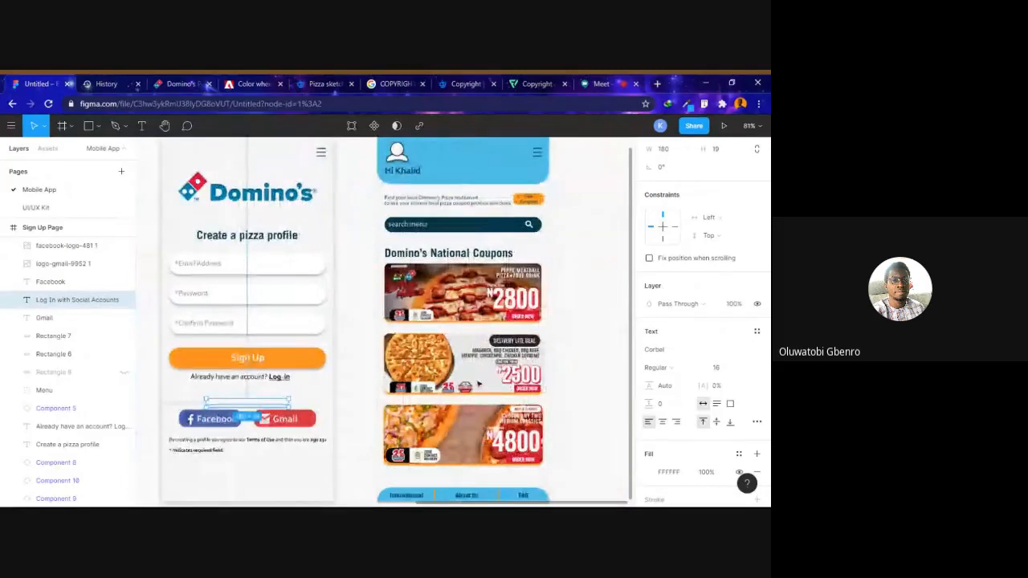
{"action": "scroll", "coordinate": [479, 384], "scroll_direction": "up", "scroll_amount": 1}
{"action": "scroll", "coordinate": [479, 385], "scroll_direction": "right", "scroll_amount": 1}
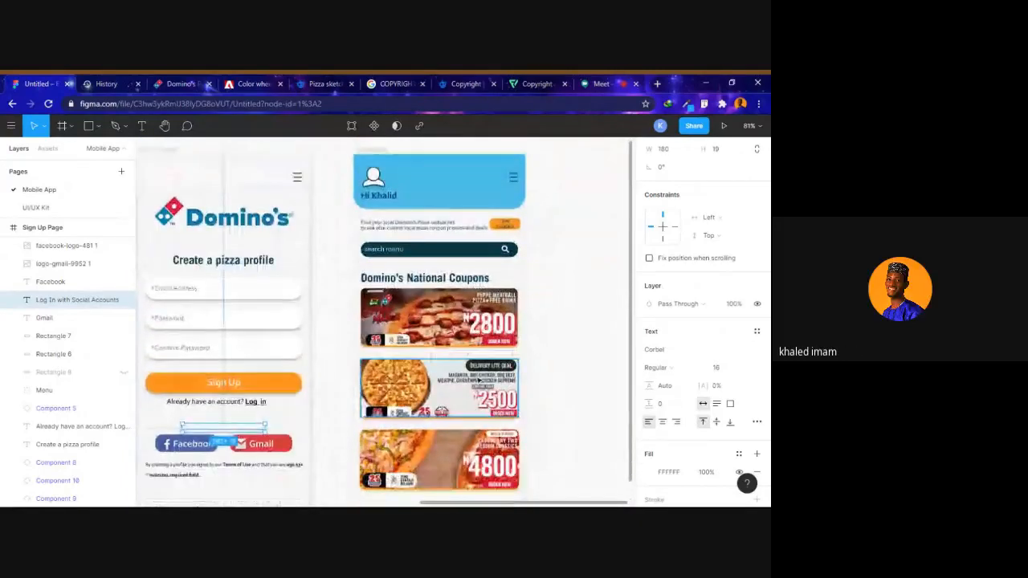
{"action": "scroll", "coordinate": [479, 381], "scroll_direction": "down", "scroll_amount": 3}
{"action": "scroll", "coordinate": [479, 381], "scroll_direction": "up", "scroll_amount": 1}
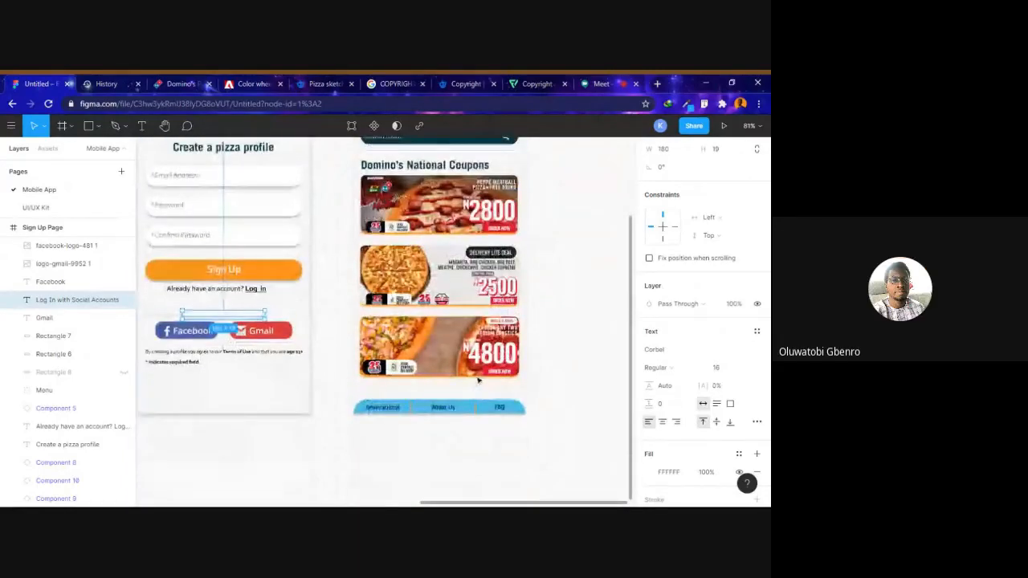
{"action": "scroll", "coordinate": [479, 381], "scroll_direction": "up", "scroll_amount": 2}
{"action": "scroll", "coordinate": [479, 380], "scroll_direction": "right", "scroll_amount": 2}
{"action": "scroll", "coordinate": [479, 380], "scroll_direction": "down", "scroll_amount": 2}
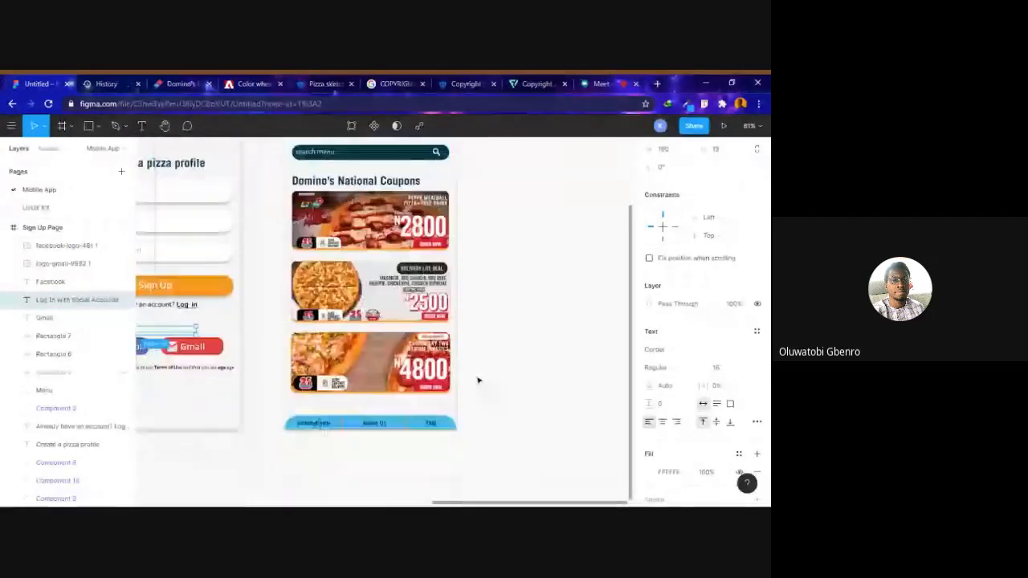
{"action": "scroll", "coordinate": [479, 380], "scroll_direction": "up", "scroll_amount": 2}
{"action": "scroll", "coordinate": [478, 381], "scroll_direction": "down", "scroll_amount": 1}
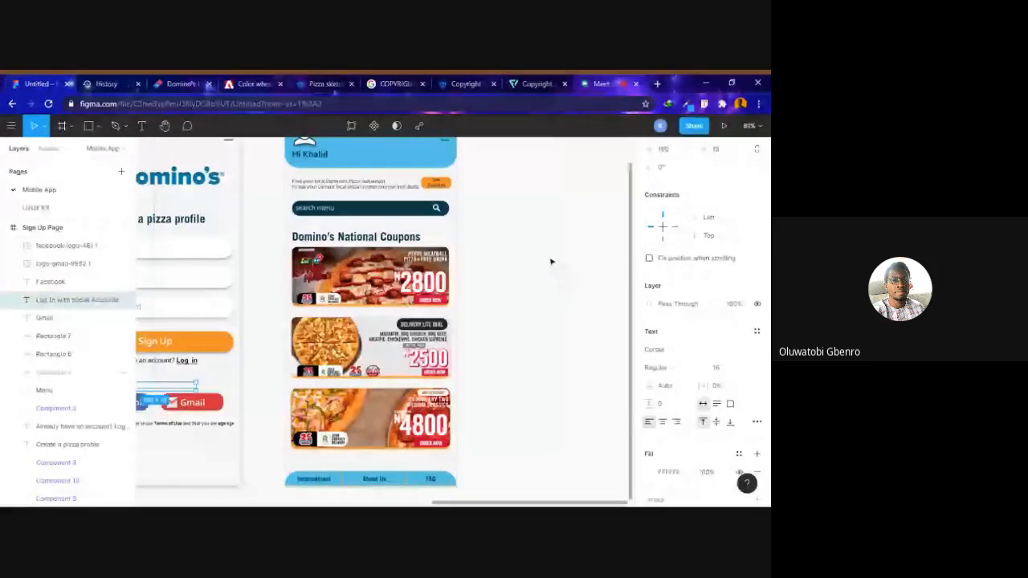
{"action": "scroll", "coordinate": [553, 282], "scroll_direction": "down", "scroll_amount": 1}
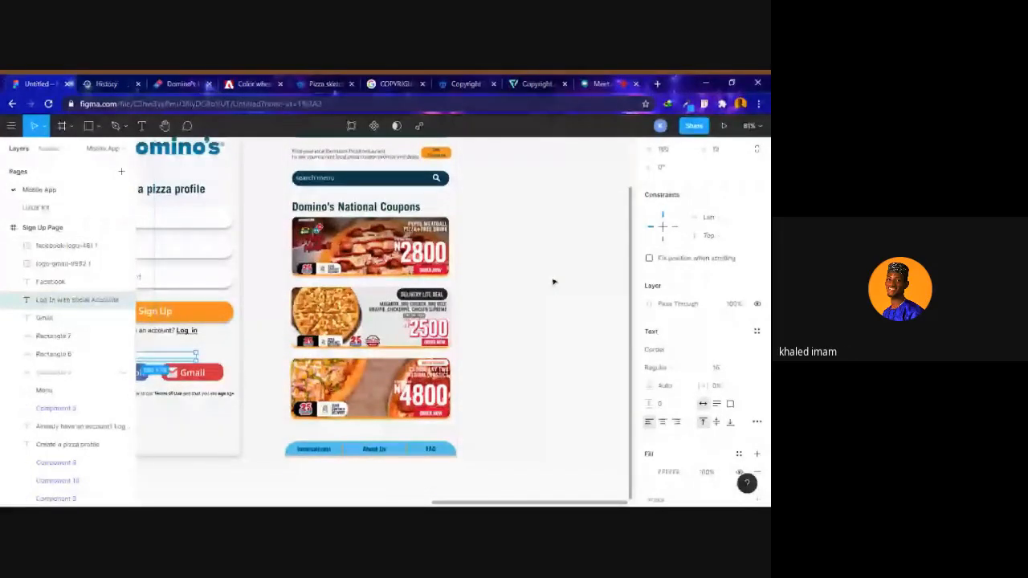
{"action": "scroll", "coordinate": [553, 282], "scroll_direction": "up", "scroll_amount": 1}
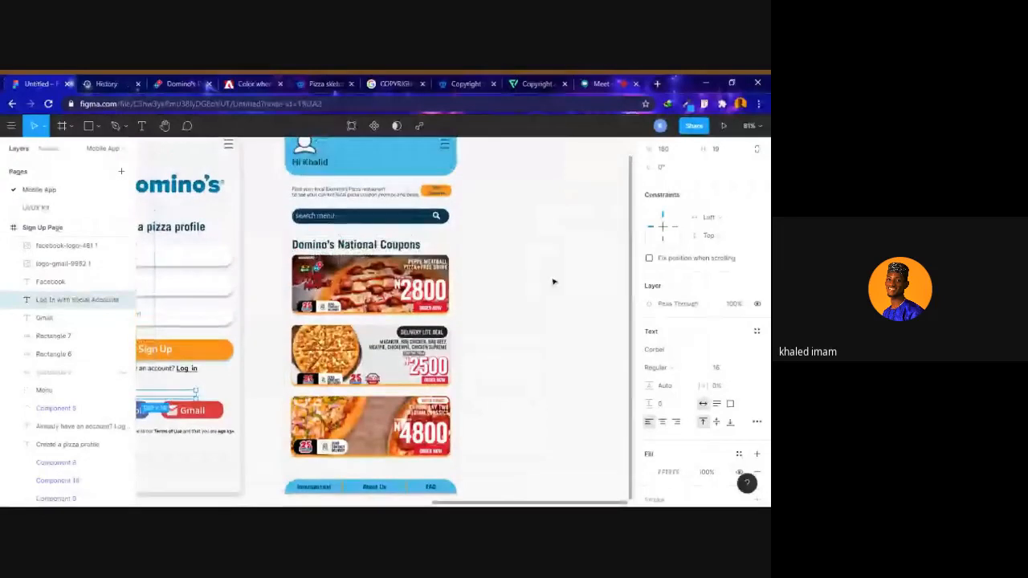
{"action": "scroll", "coordinate": [554, 282], "scroll_direction": "down", "scroll_amount": 1}
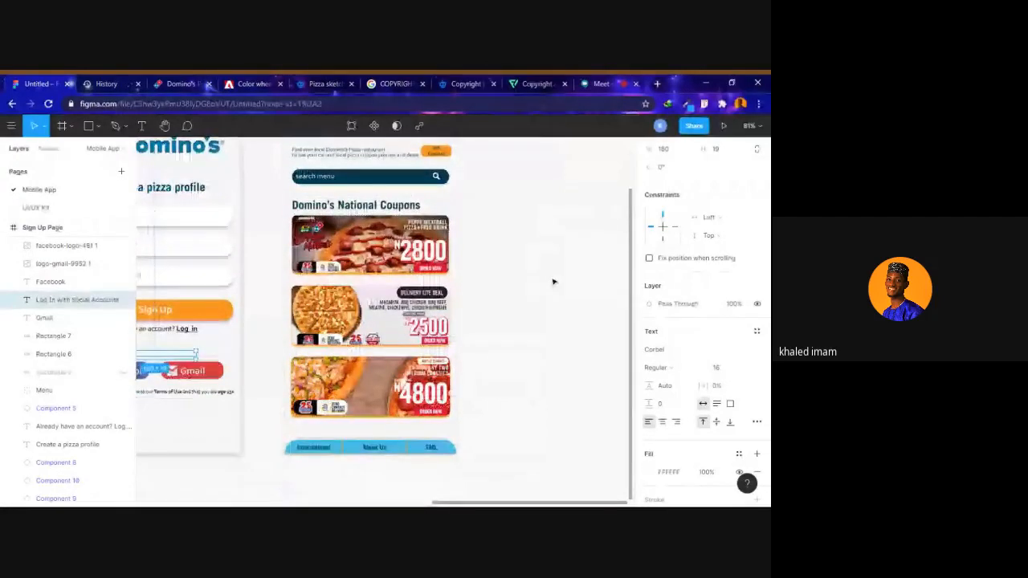
{"action": "scroll", "coordinate": [554, 282], "scroll_direction": "up", "scroll_amount": 1}
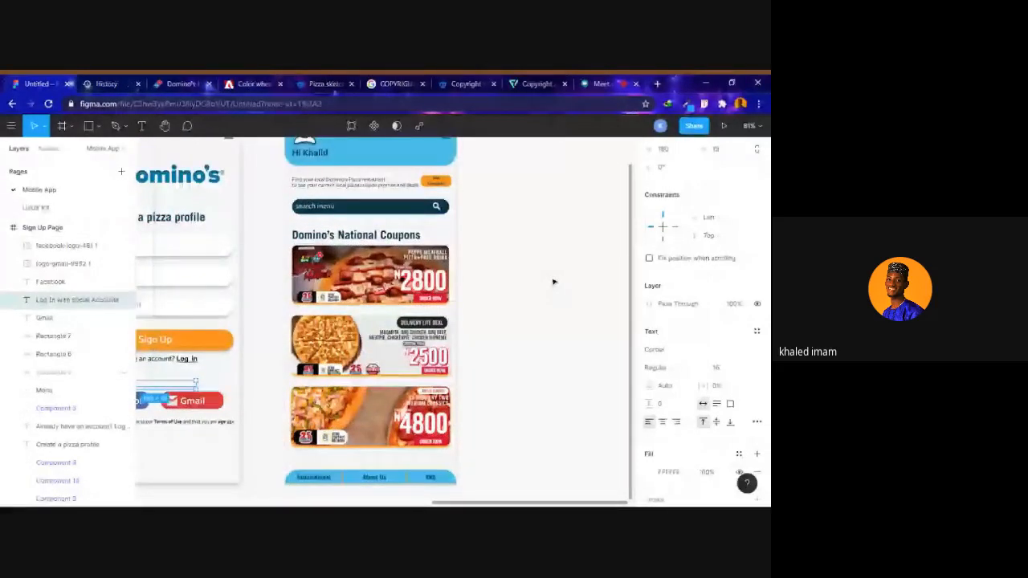
Inspect the dashboard's header, See Coupons button and footer links at a closer zoom, and switch to the Google Meet call.
{"action": "scroll", "coordinate": [554, 282], "scroll_direction": "down", "scroll_amount": 1}
{"action": "scroll", "coordinate": [554, 282], "scroll_direction": "up", "scroll_amount": 3}
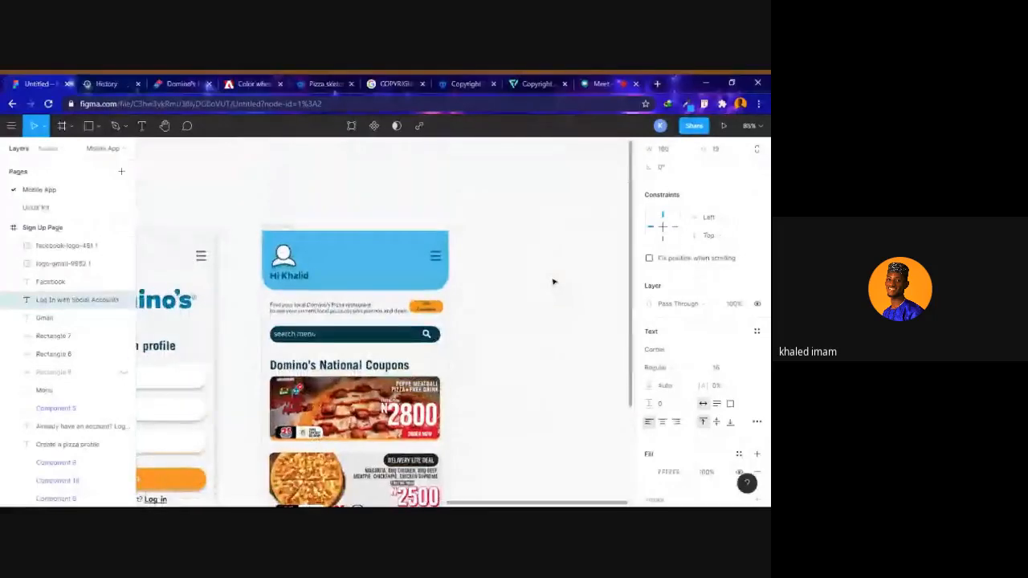
{"action": "scroll", "coordinate": [553, 282], "scroll_direction": "up", "scroll_amount": 1}
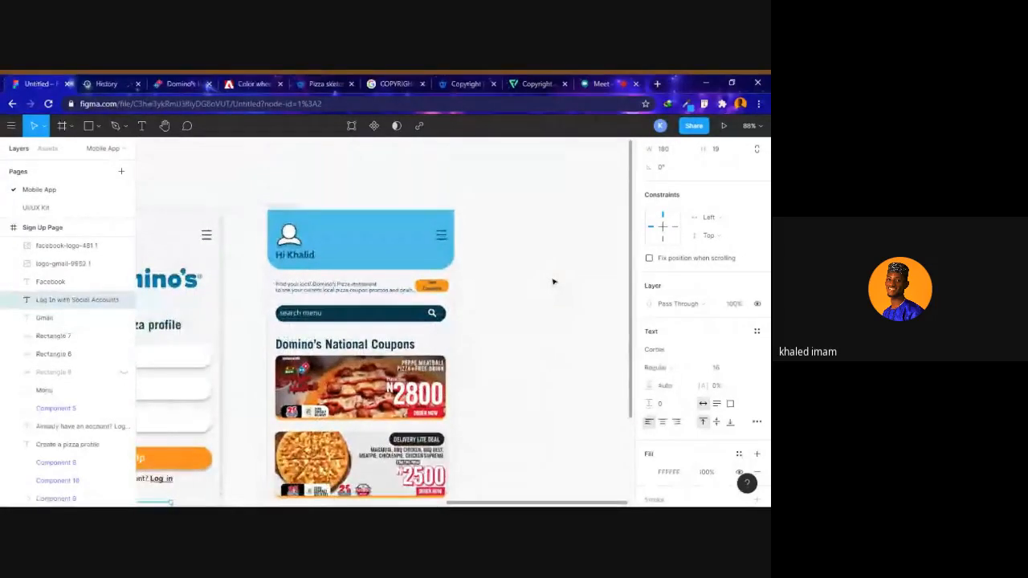
{"action": "scroll", "coordinate": [554, 282], "scroll_direction": "left", "scroll_amount": 1}
{"action": "scroll", "coordinate": [554, 282], "scroll_direction": "up", "scroll_amount": 1}
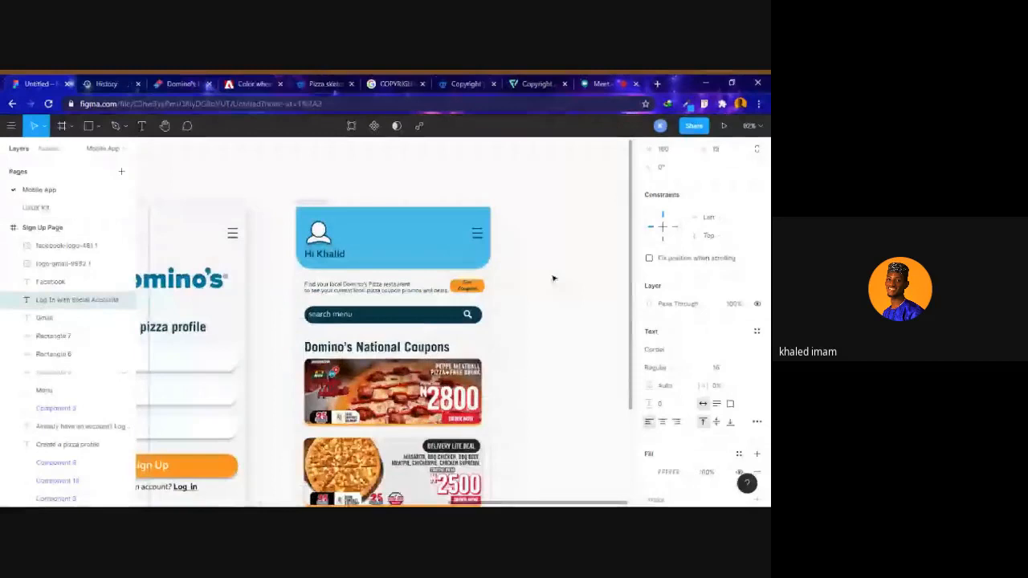
{"action": "scroll", "coordinate": [553, 278], "scroll_direction": "left", "scroll_amount": 1}
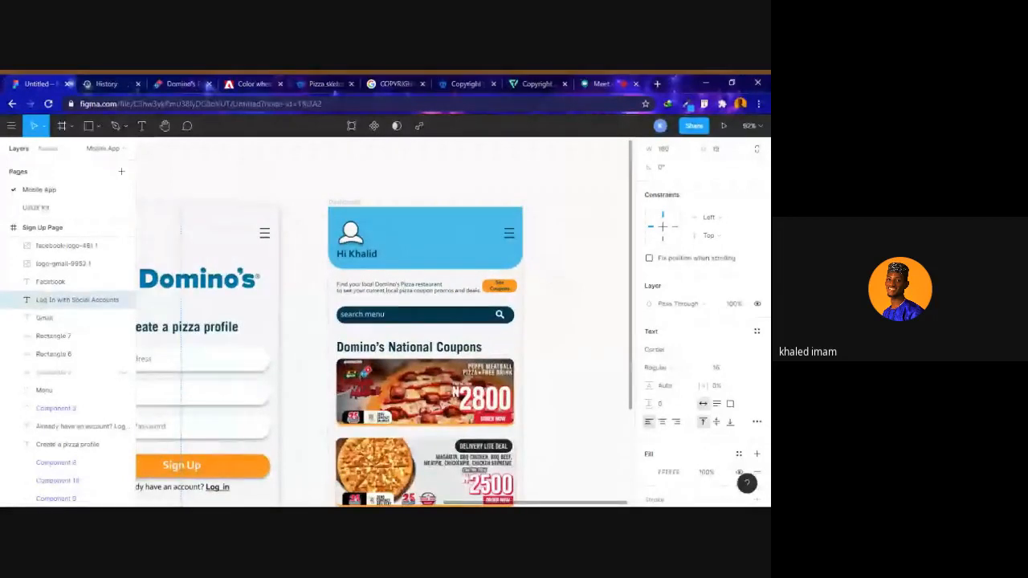
{"action": "scroll", "coordinate": [553, 274], "scroll_direction": "up", "scroll_amount": 5}
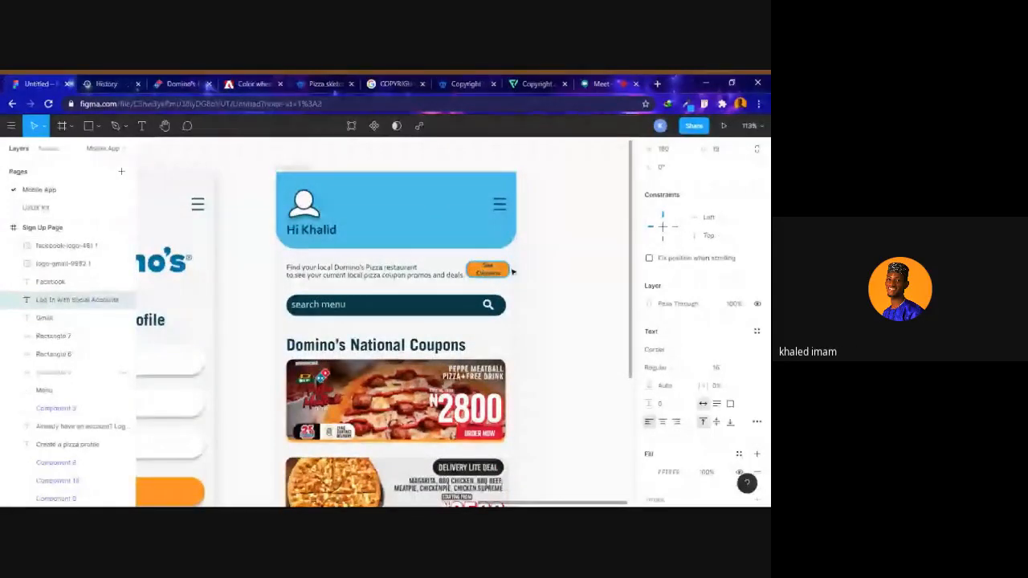
{"action": "scroll", "coordinate": [511, 235], "scroll_direction": "down", "scroll_amount": 3}
{"action": "scroll", "coordinate": [511, 234], "scroll_direction": "down", "scroll_amount": 5}
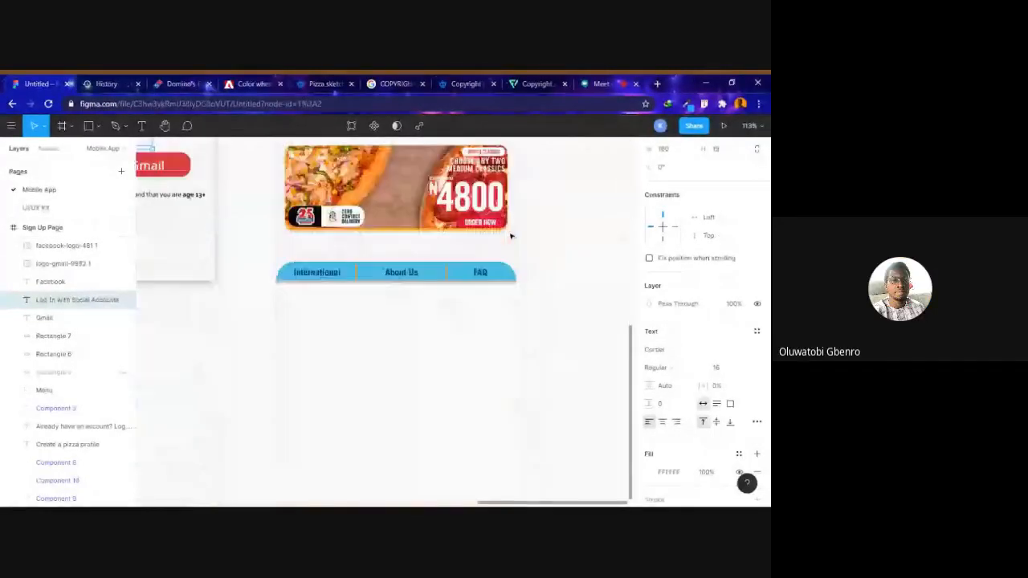
{"action": "scroll", "coordinate": [514, 225], "scroll_direction": "up", "scroll_amount": 2}
{"action": "left_click", "coordinate": [616, 81]}
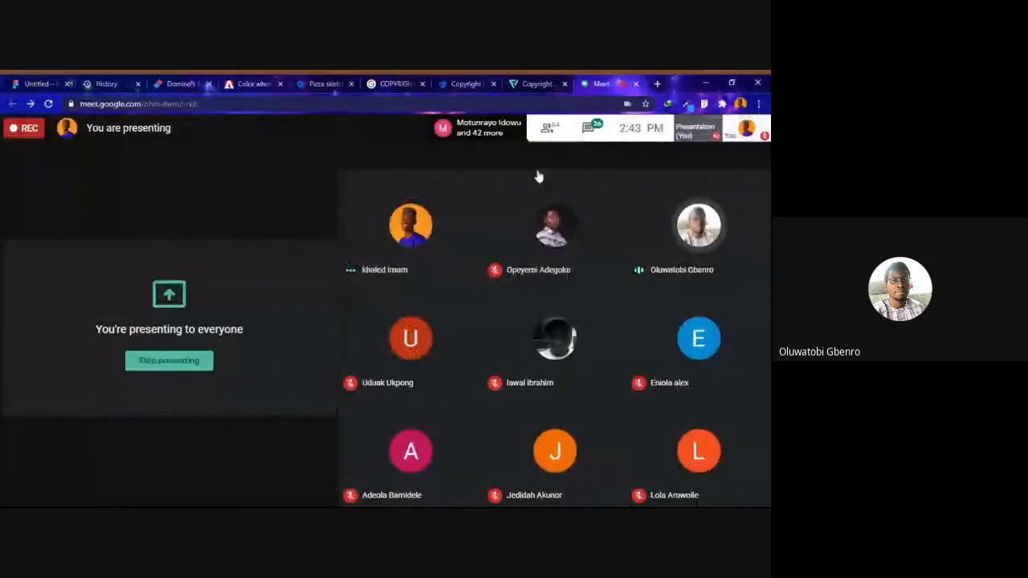